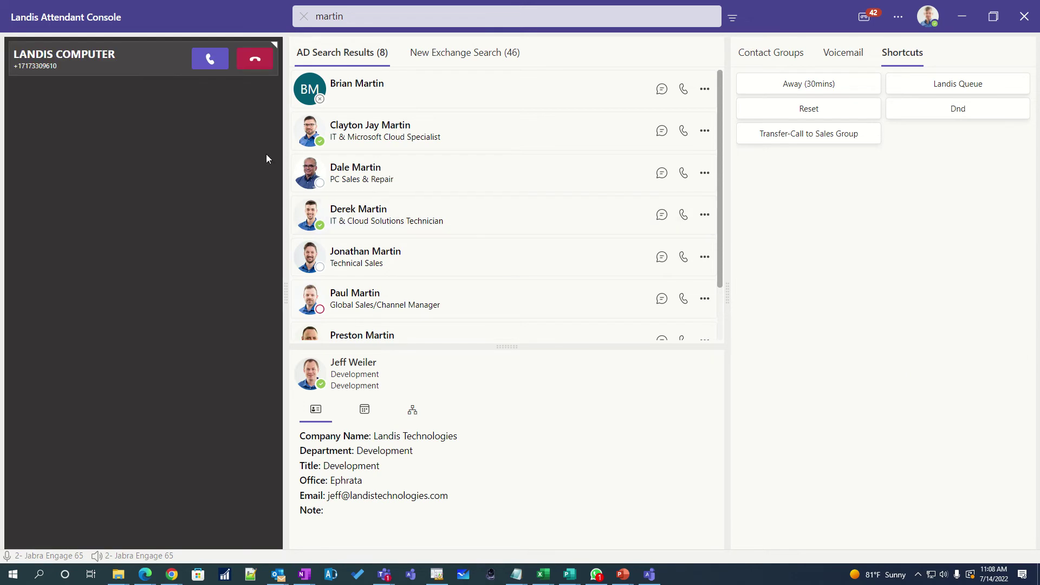
Step: Accept the ringing call and mute its microphone
click(210, 64)
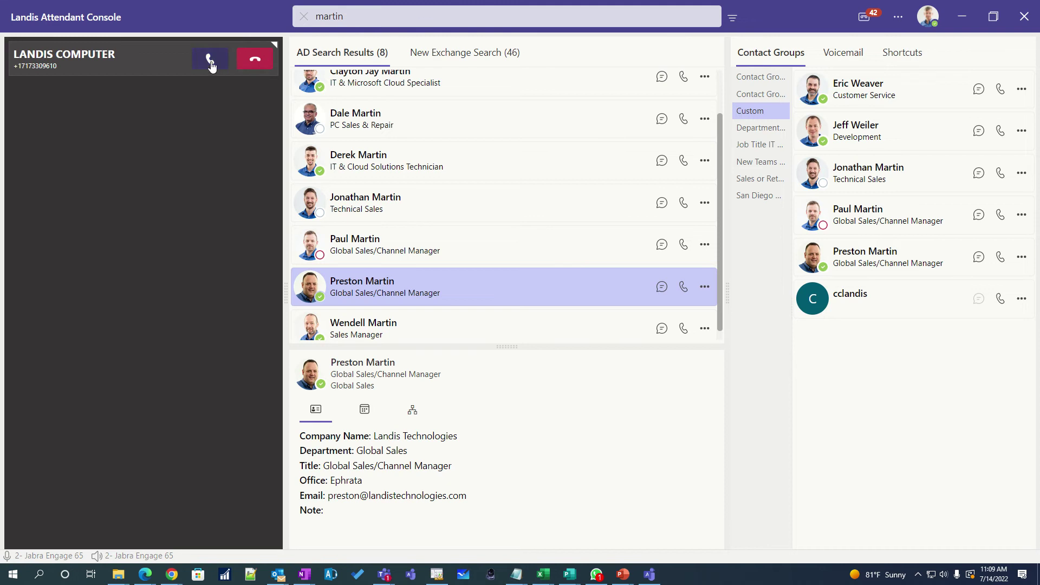
click(210, 60)
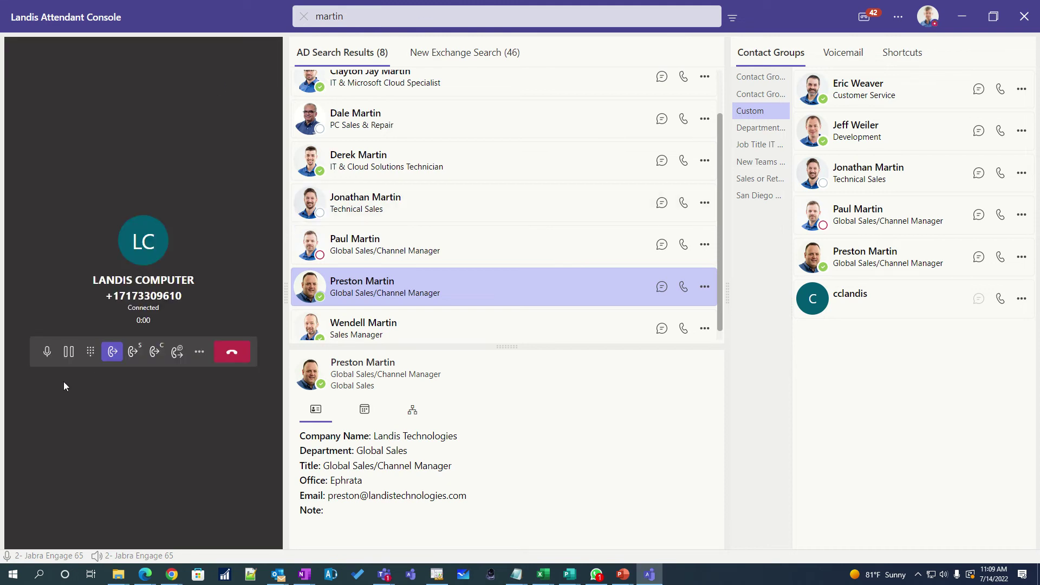
click(46, 353)
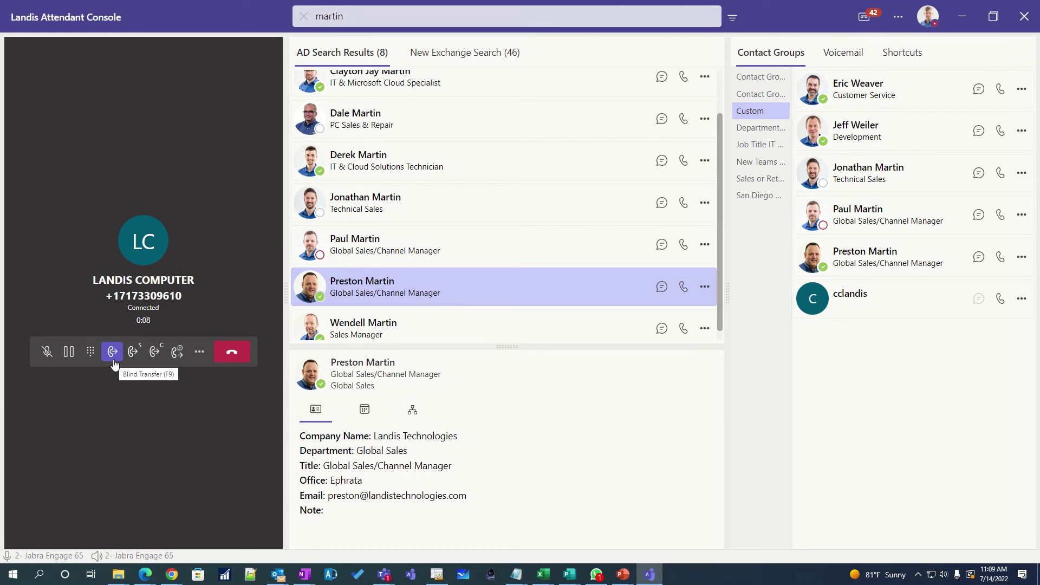
click(1000, 299)
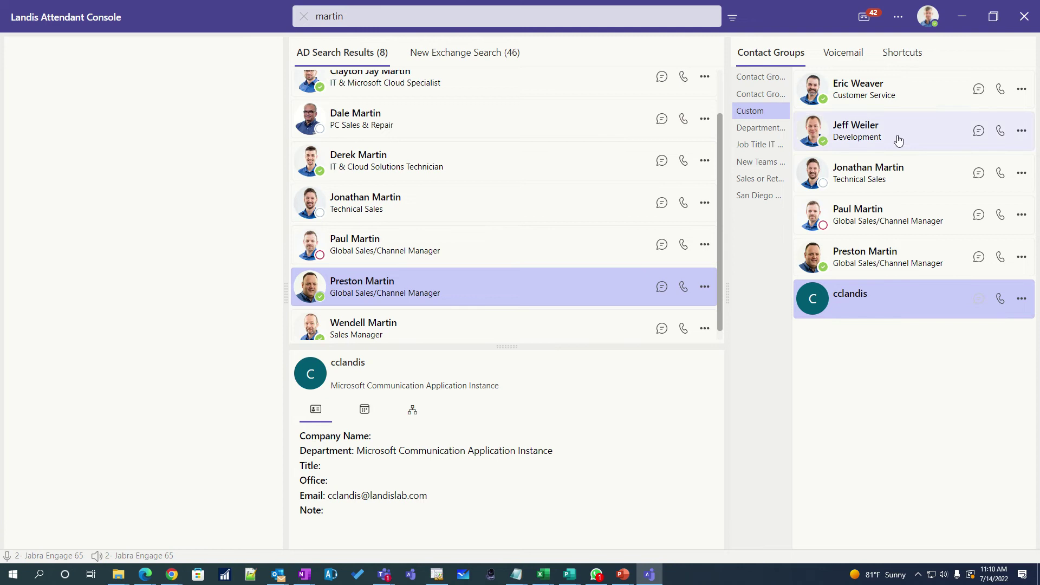
click(893, 54)
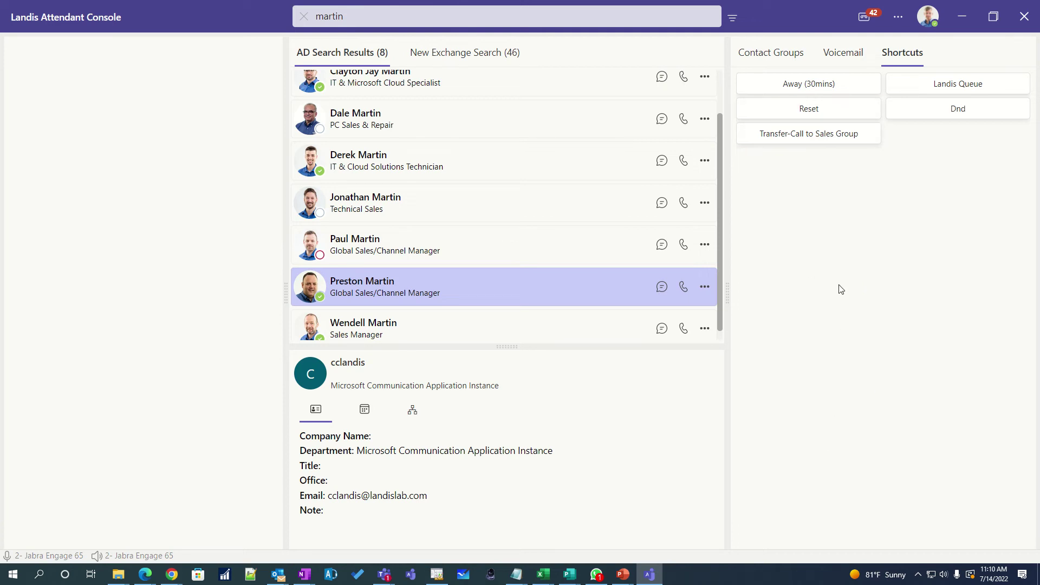
Step: Switch own presence to Do Not Disturb with the Dnd shortcut, then focus the search box
click(928, 118)
click(617, 15)
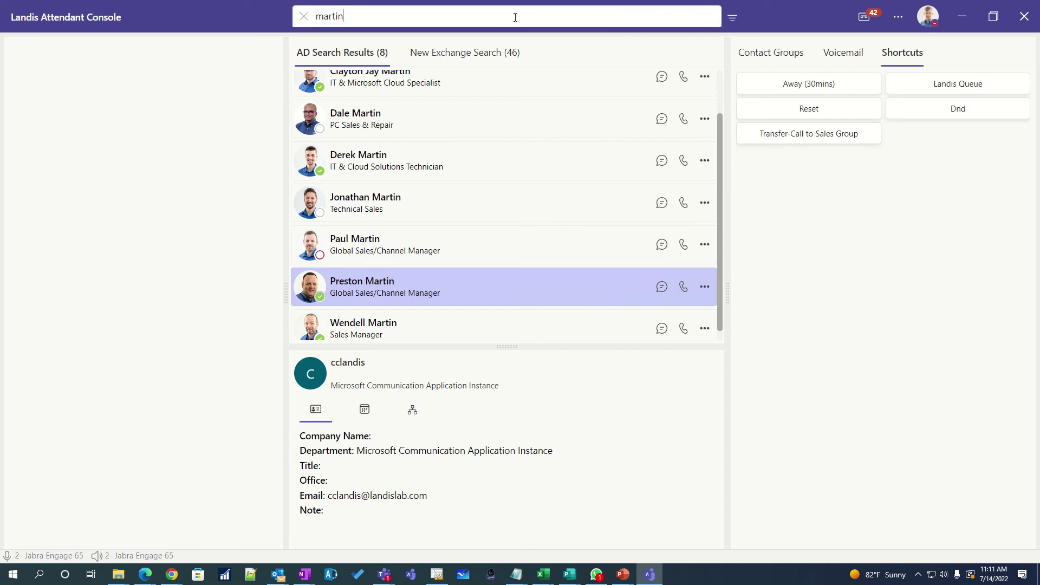
Step: Clear the search and look up a contact's surname among Exchange results
click(304, 17)
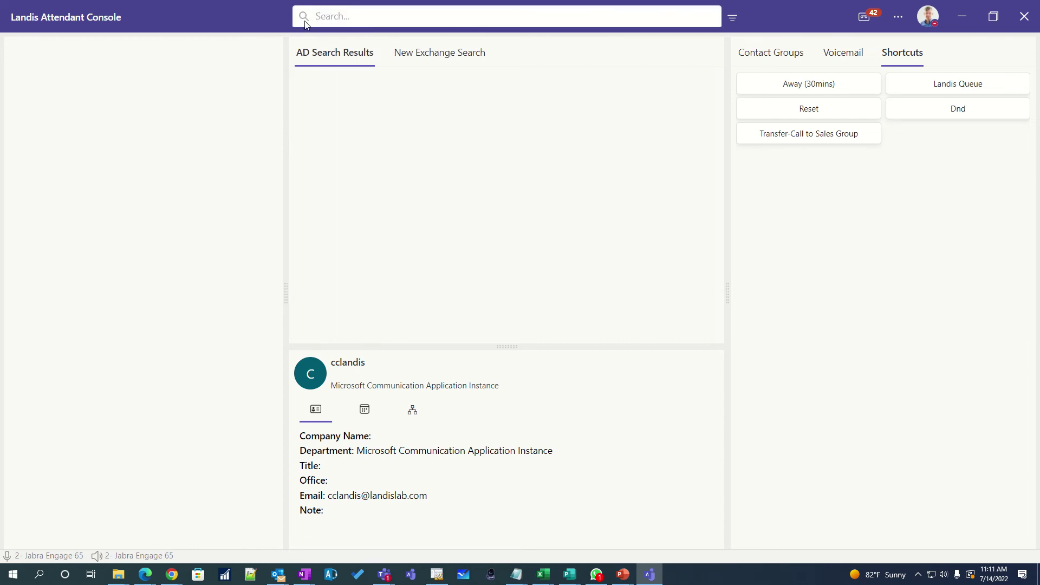
text(zimmer)
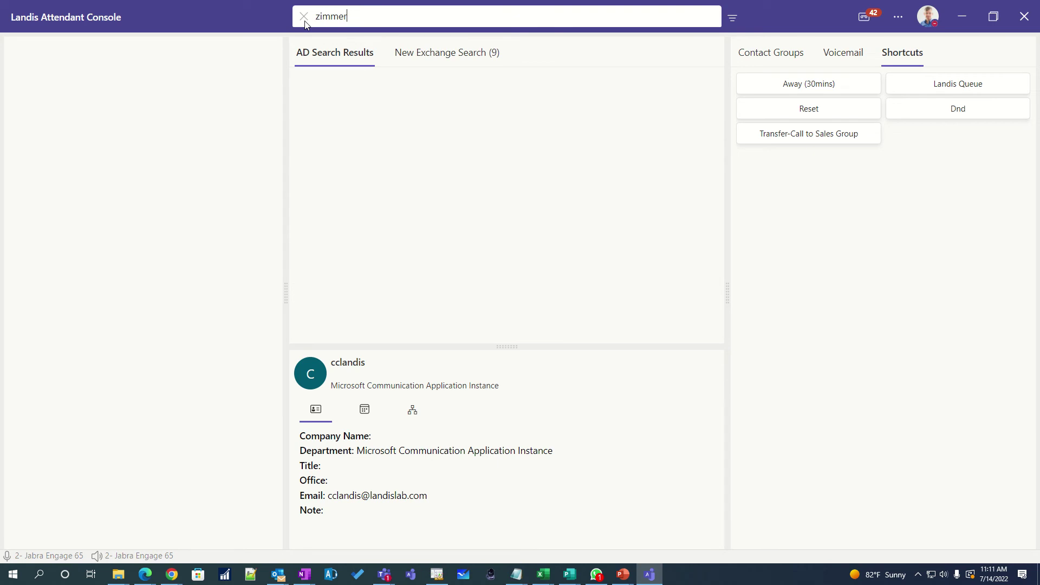
text(man)
click(404, 56)
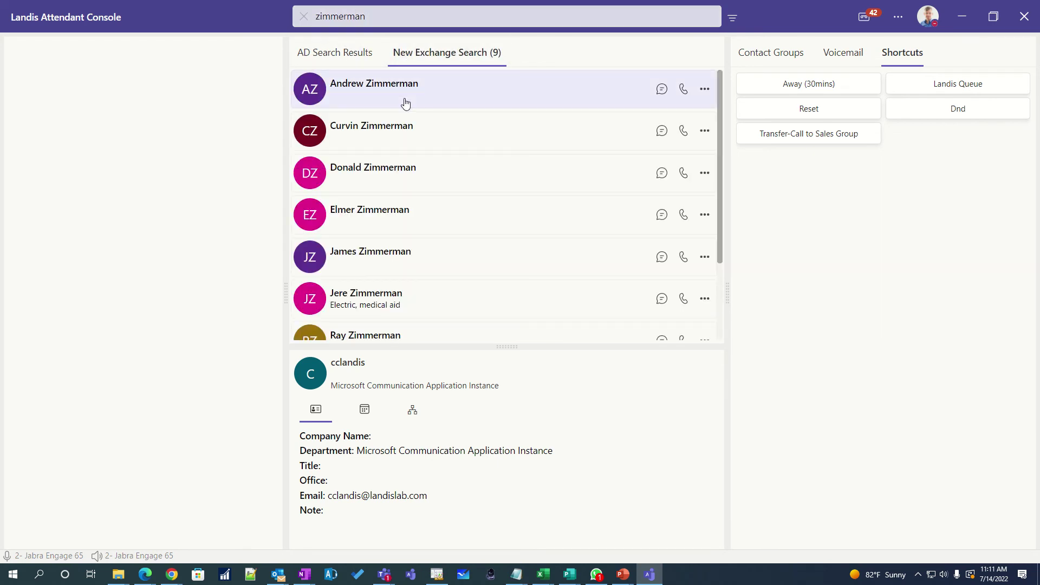
Step: Replace the search with a first name and view its single directory match
click(374, 20)
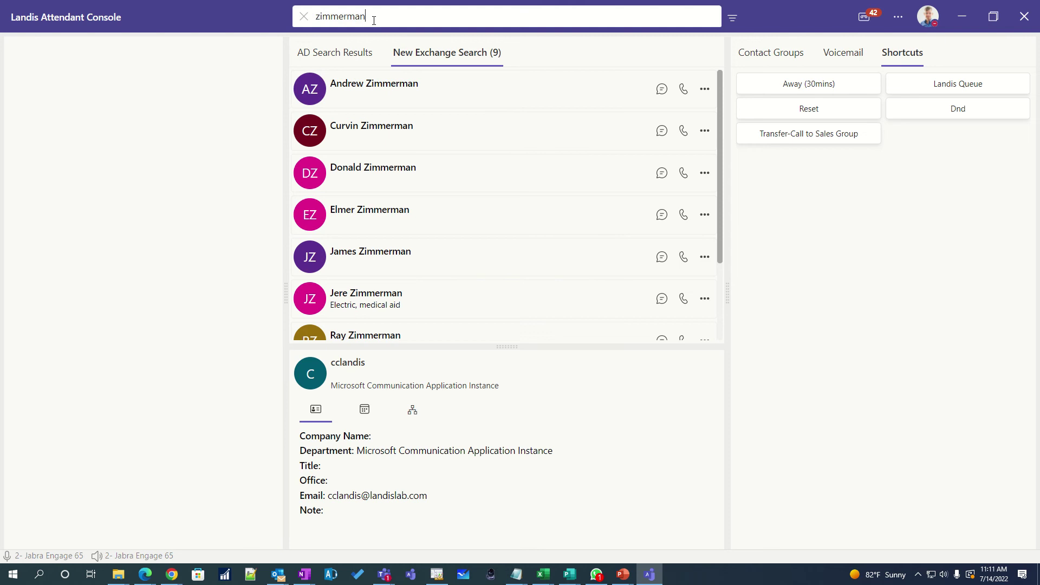
double_click(374, 20)
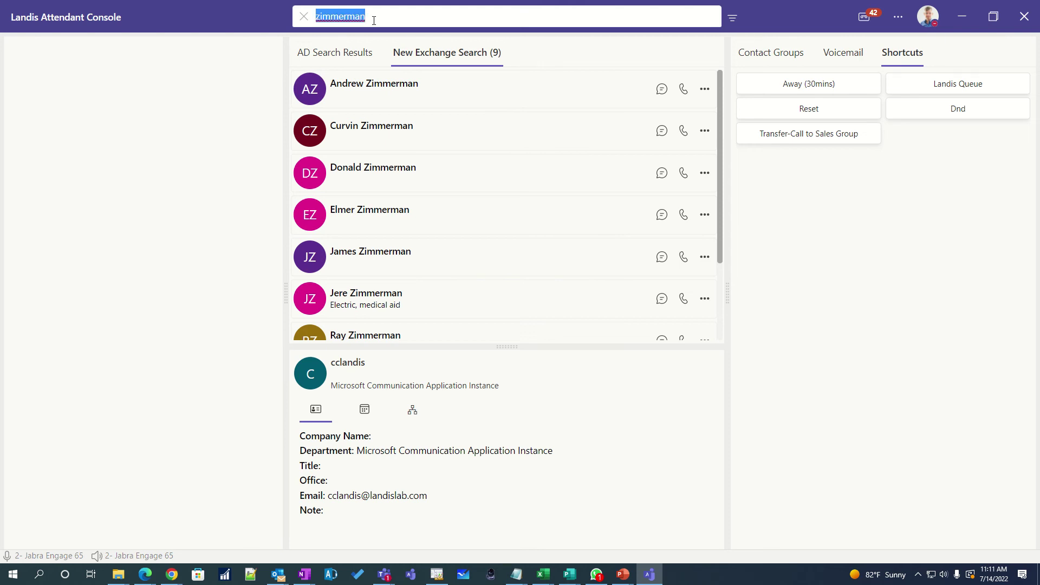
text(wend)
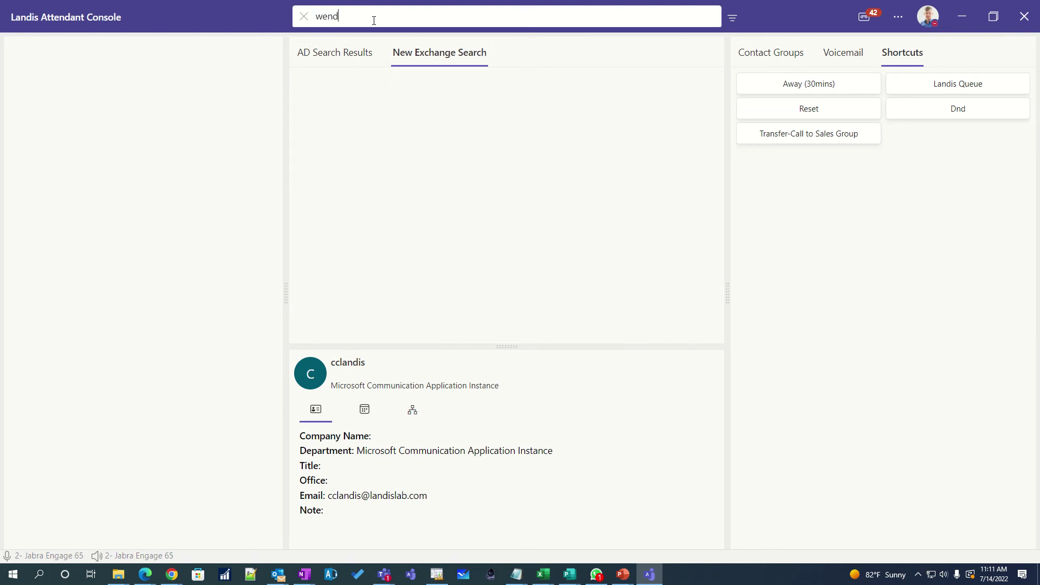
text(ell)
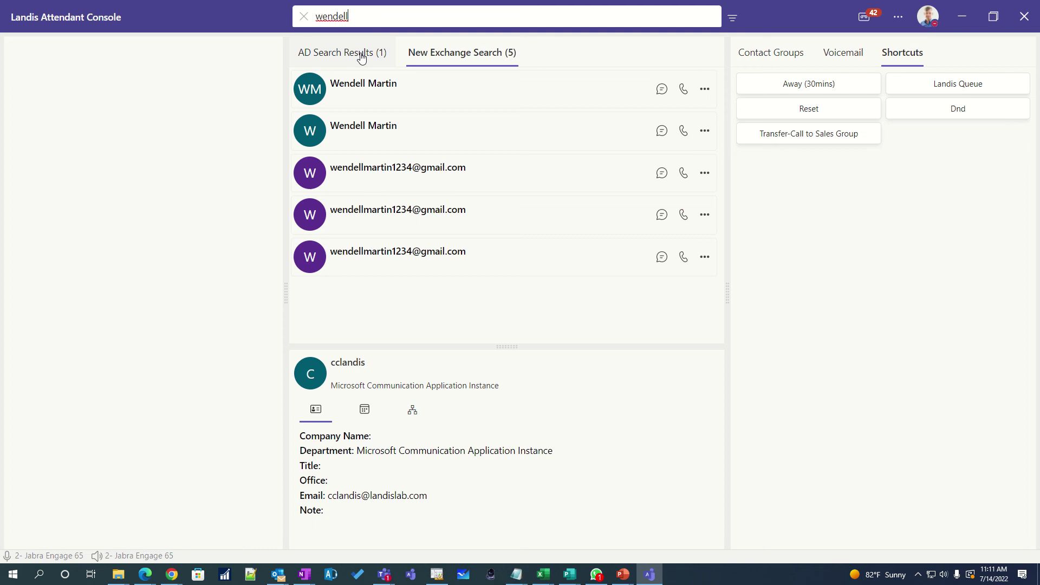
click(362, 56)
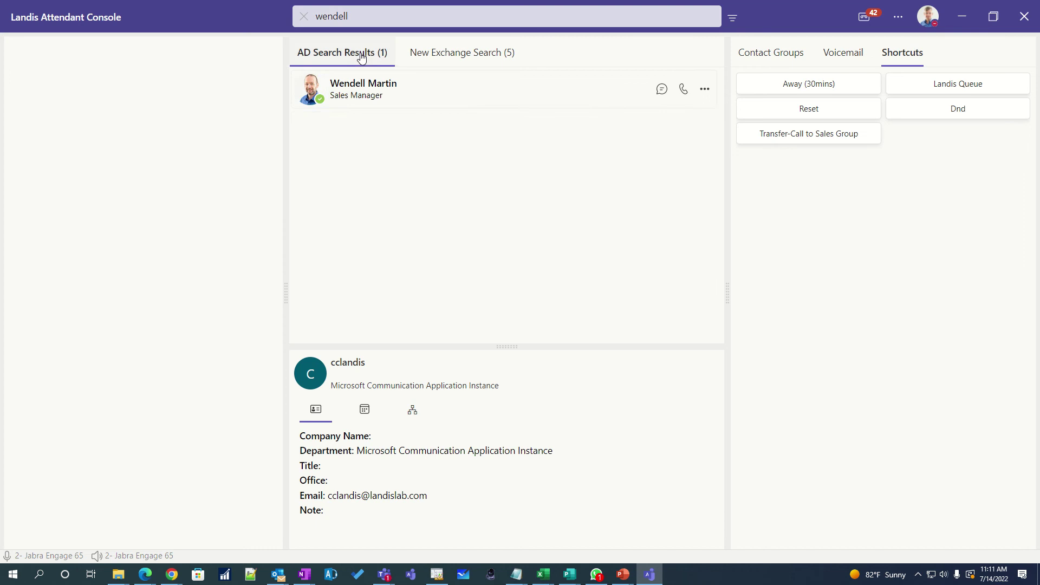
Step: Open the Sales Manager's contact card, browse his calendar and org chart, then return to info
click(453, 94)
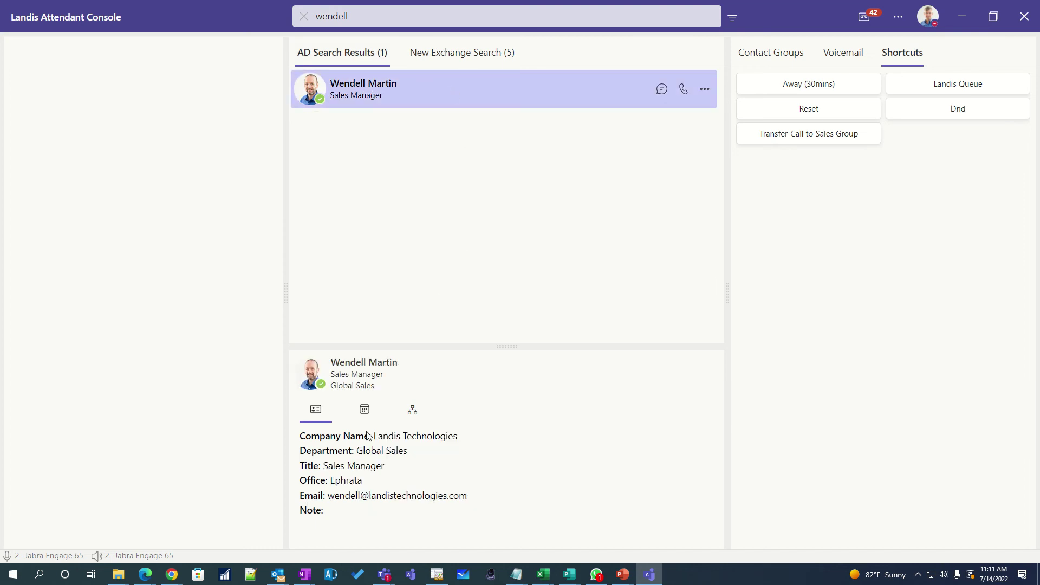
click(366, 410)
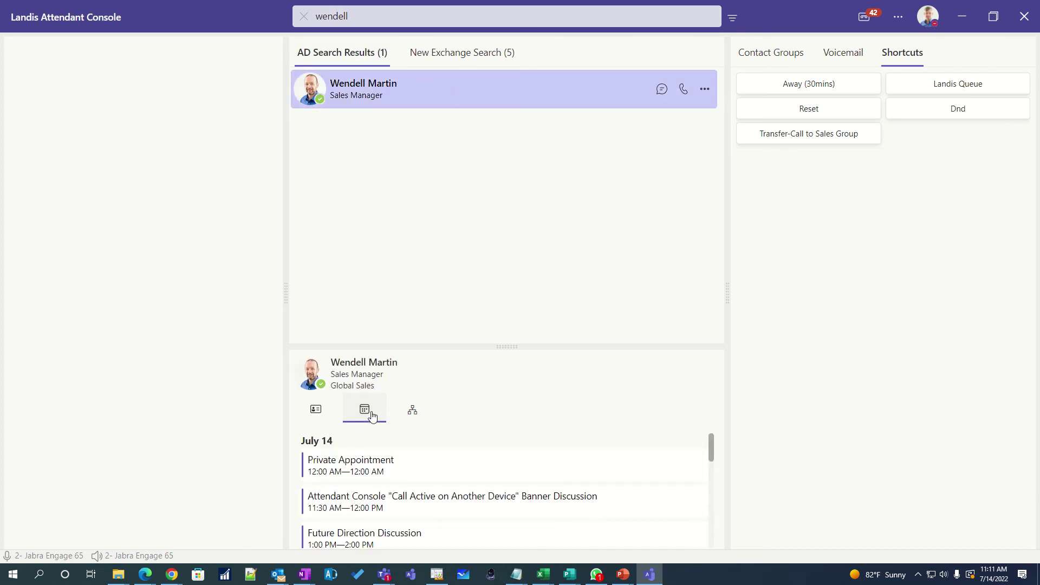
click(412, 410)
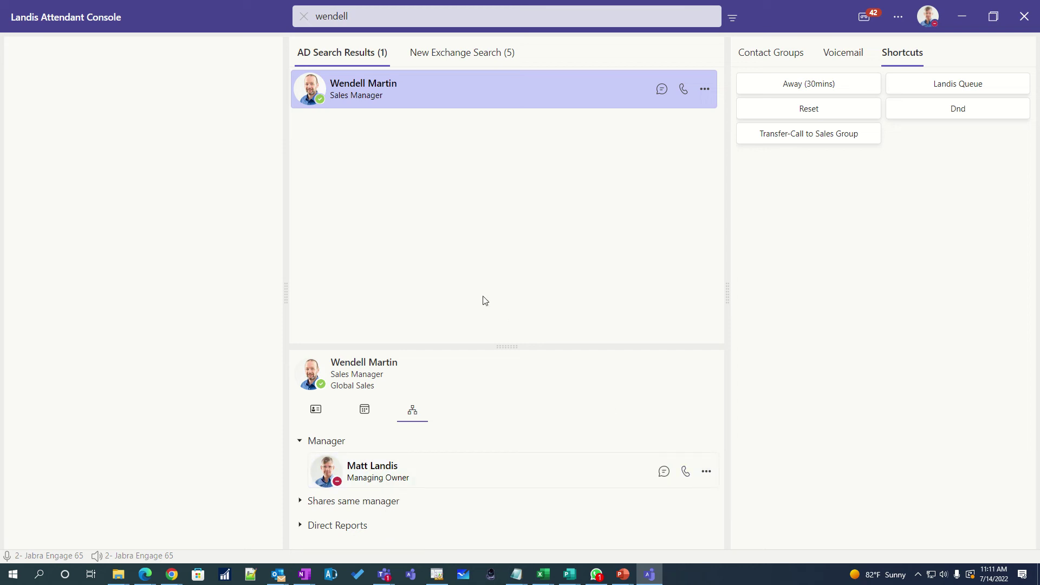
click(317, 408)
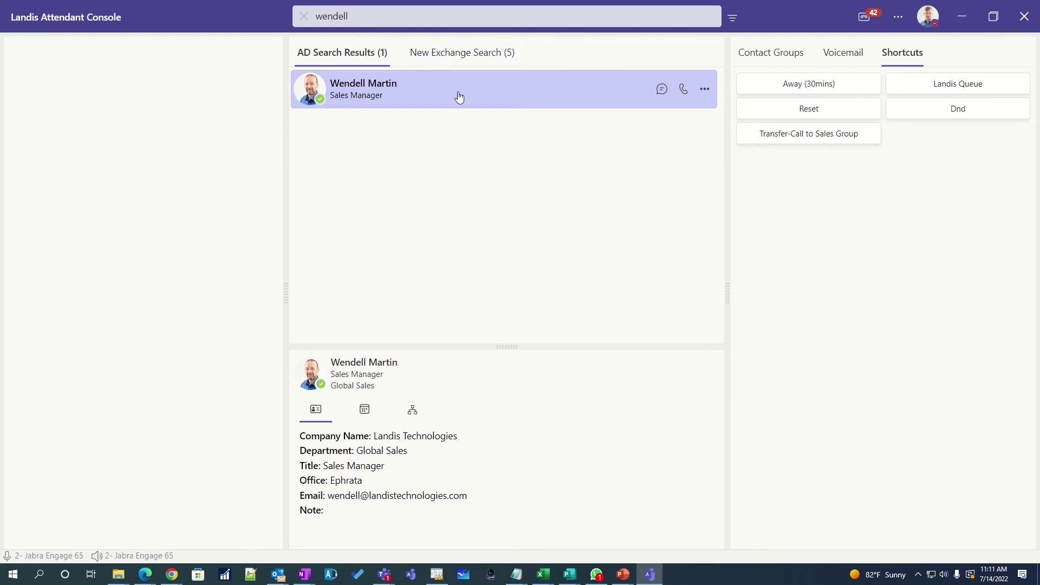
Step: Rerun the earlier surname search, listing 8 directory matches
click(768, 64)
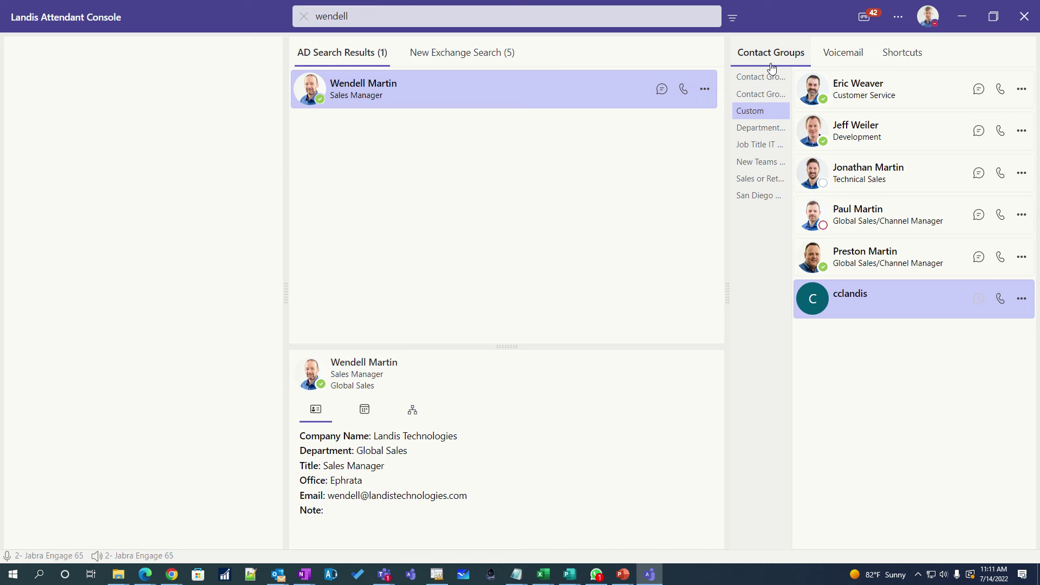
drag(379, 17, 297, 16)
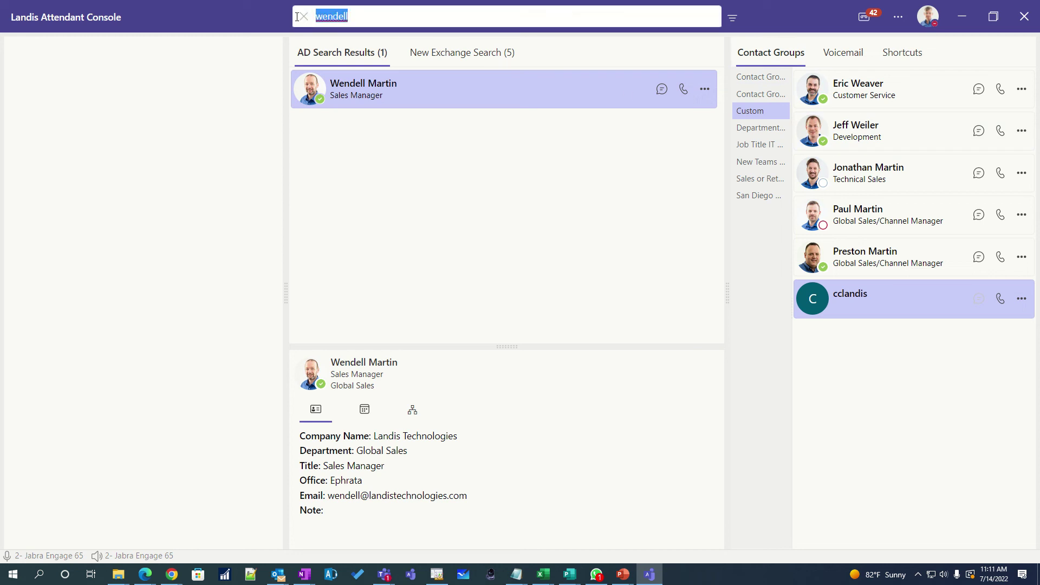
text(mar)
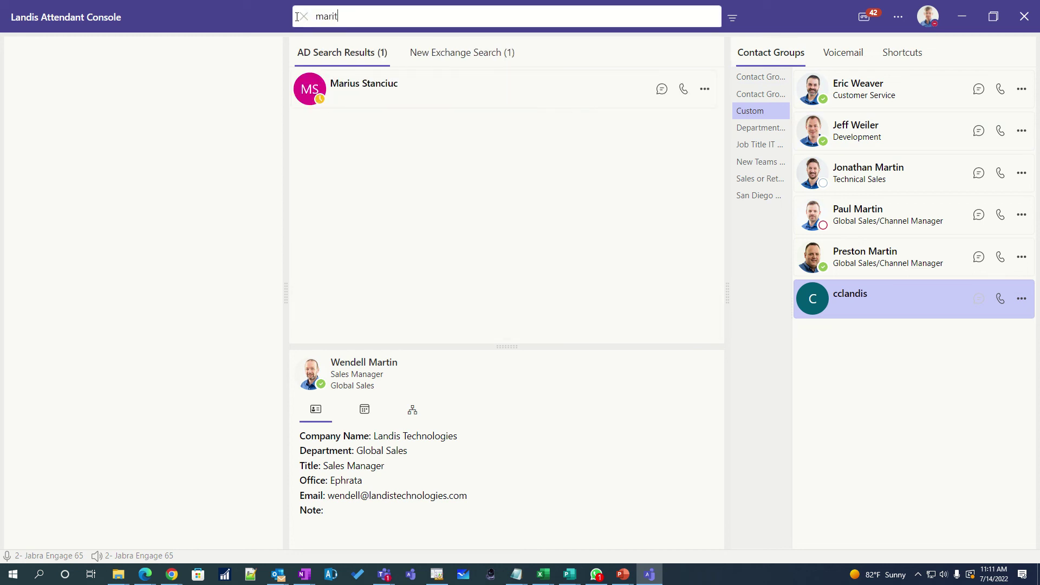
text(tin)
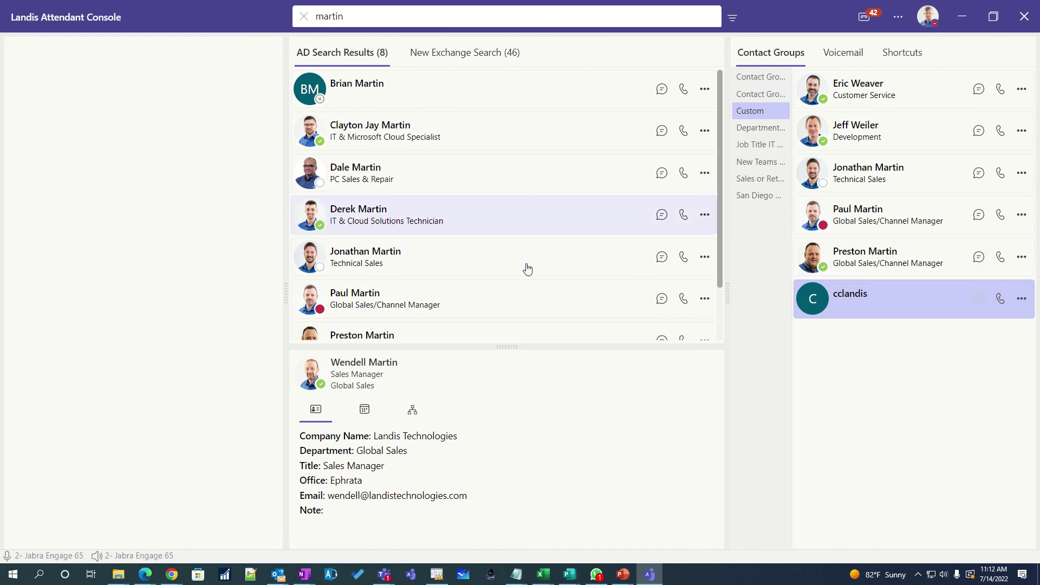
scroll(555, 257, down, 2)
scroll(555, 256, up, 2)
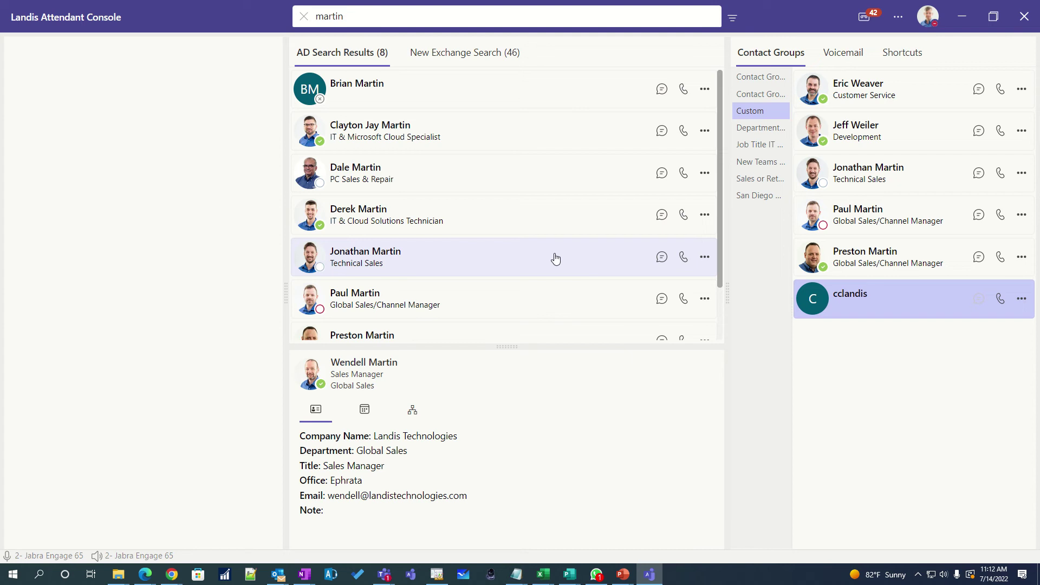
Step: Resize the panels so the Shortcuts buttons sit in three columns
click(895, 51)
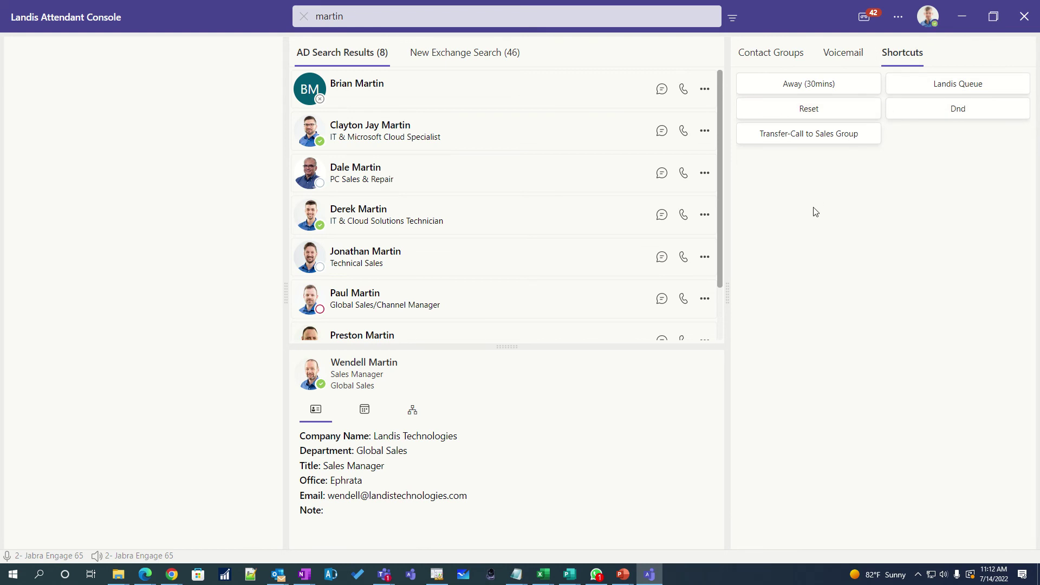
scroll(359, 255, down, 2)
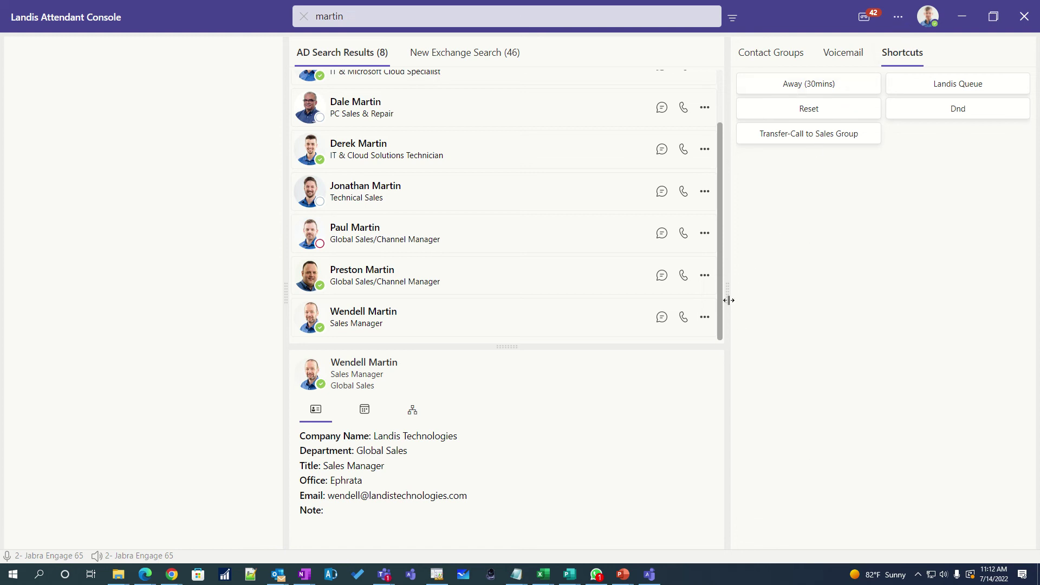
drag(731, 297, 704, 287)
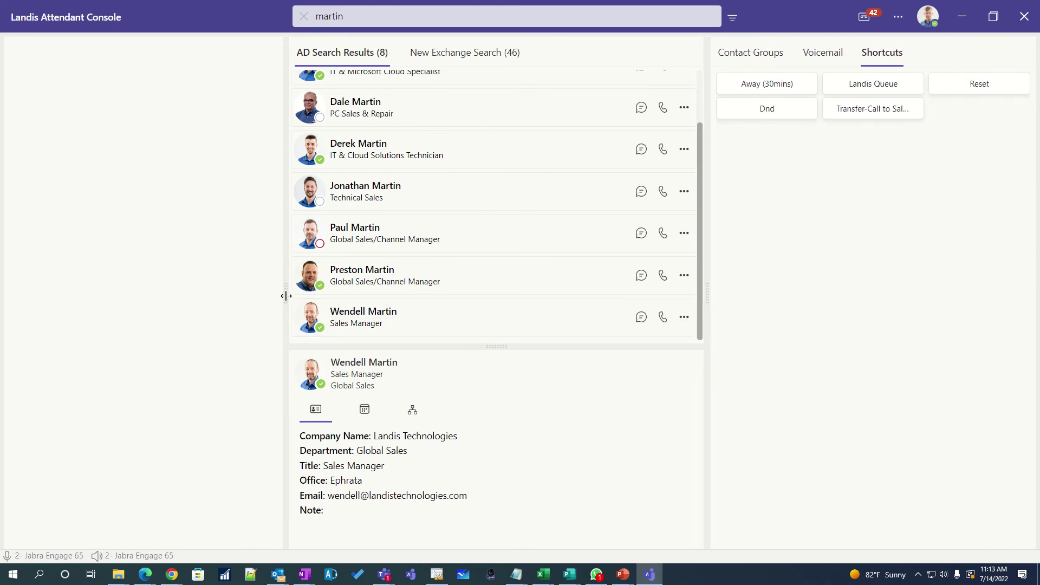
drag(285, 296, 306, 291)
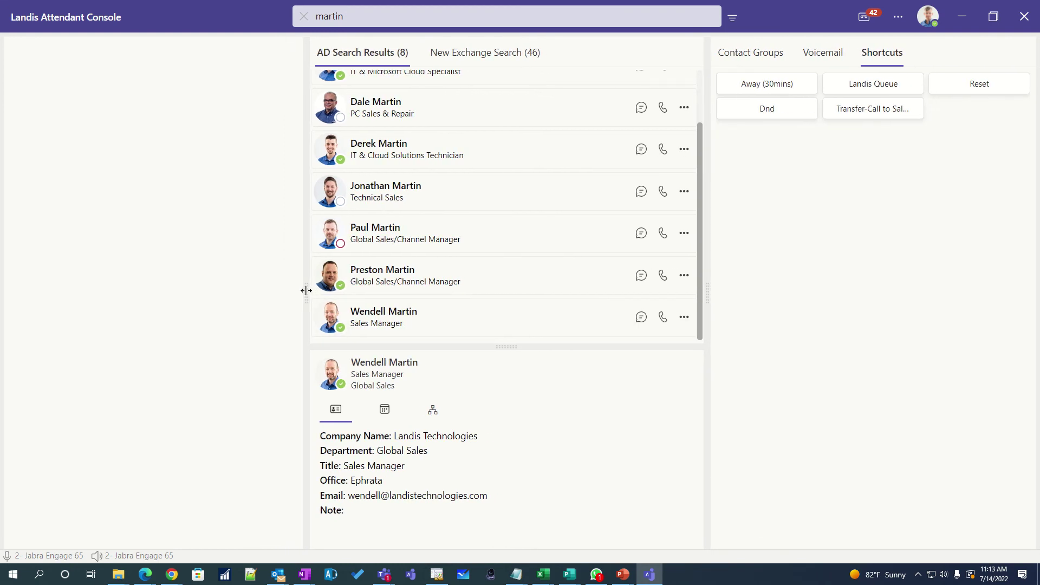
Step: Open Settings > Layout and view the Standard 3 Column, 4 Panels configuration
click(898, 17)
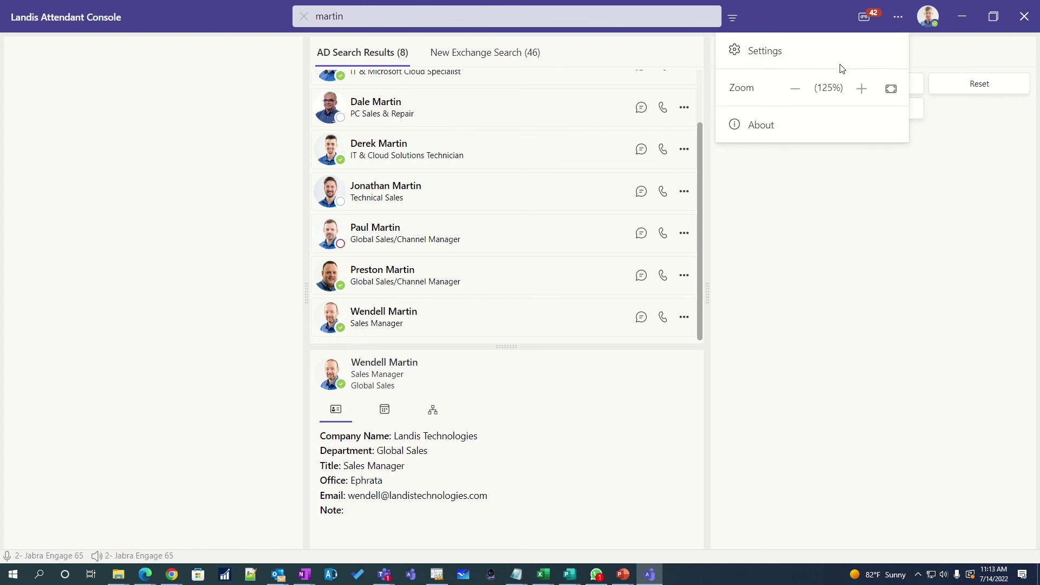
click(819, 58)
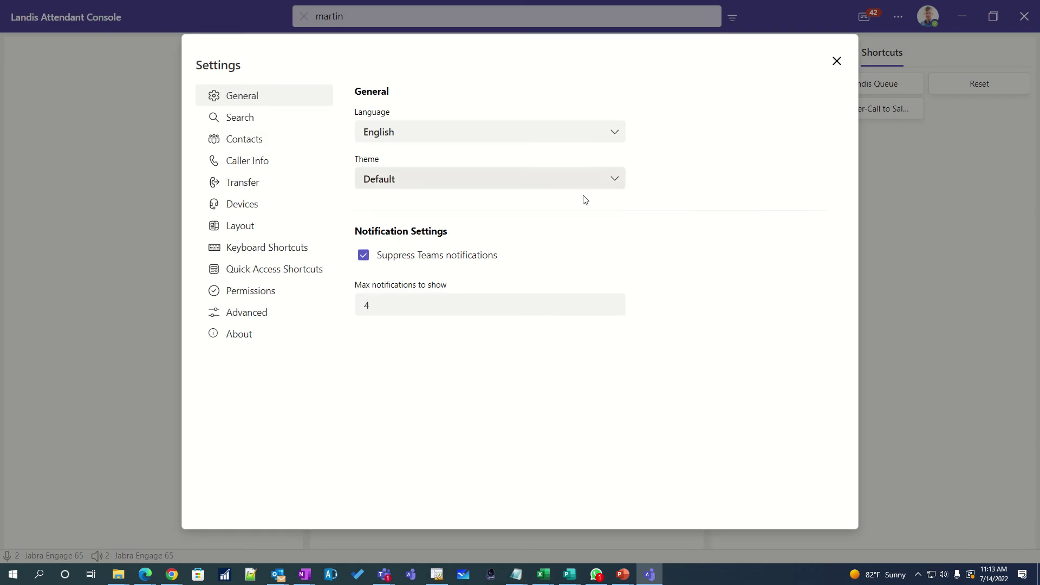
click(287, 237)
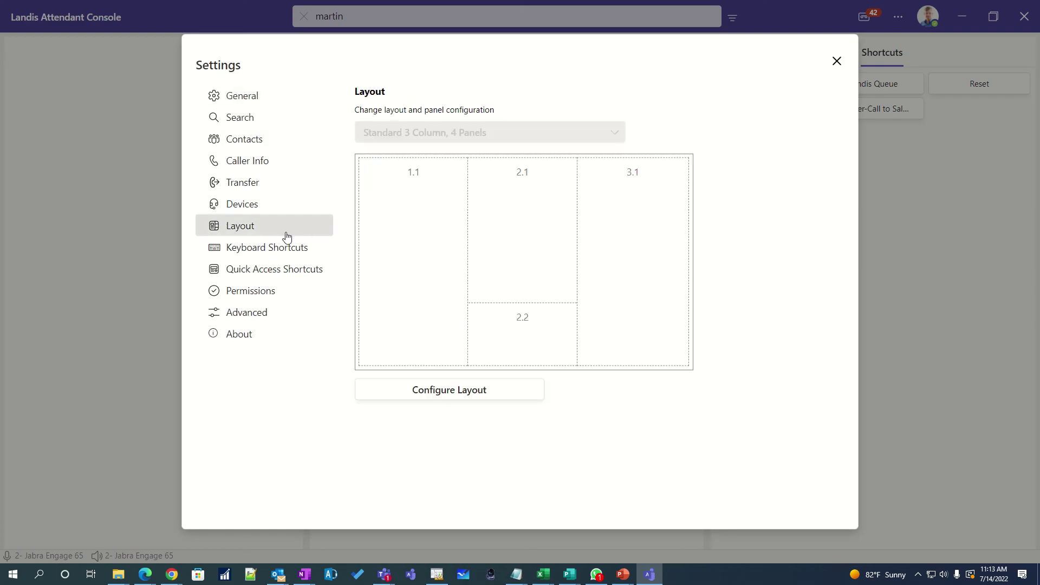
click(473, 397)
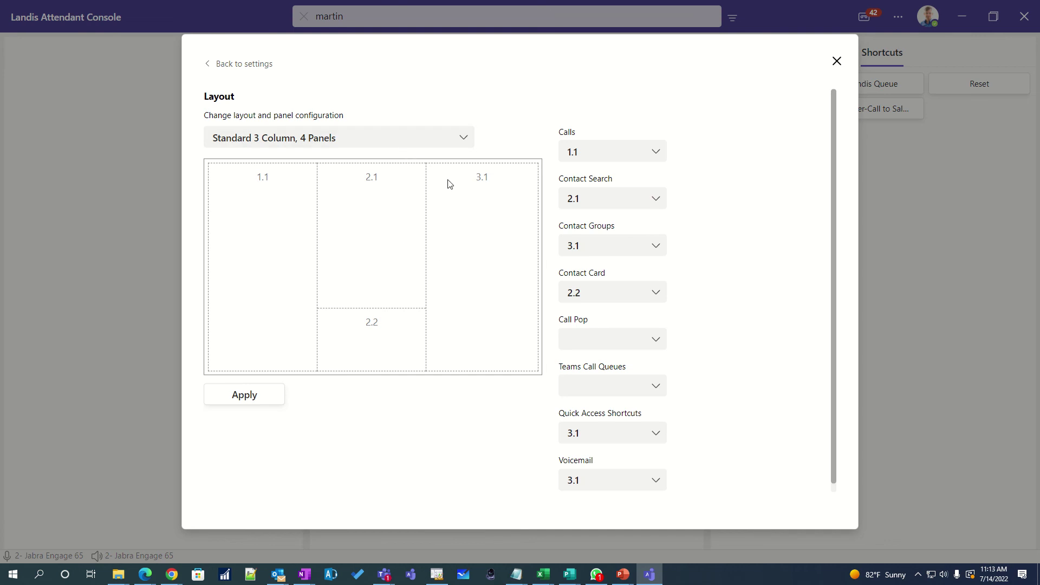
Step: Close Settings and browse the Voicemail and Shortcuts lists, ending on Contact Groups
click(248, 66)
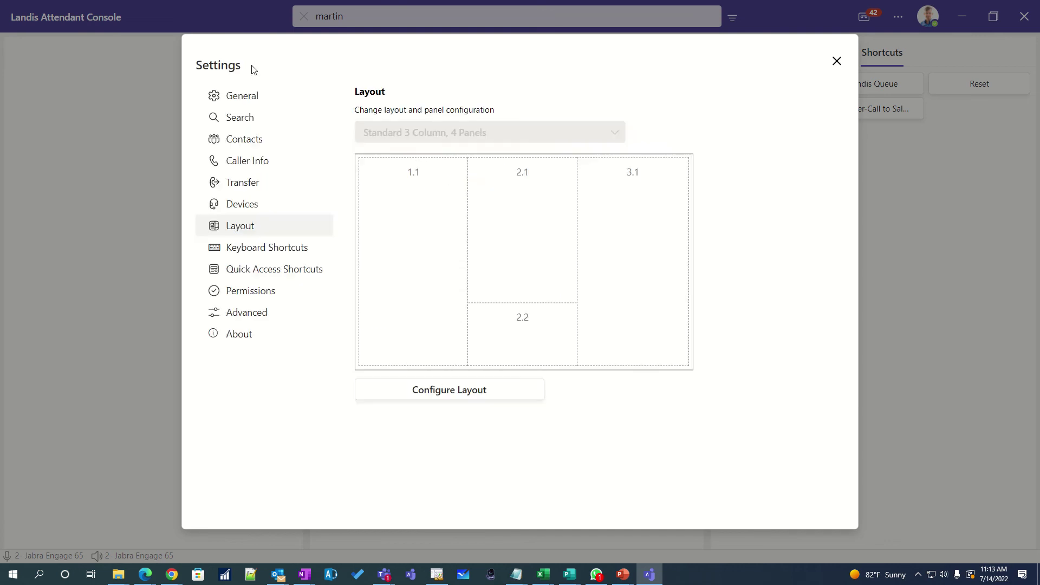
click(837, 60)
click(823, 57)
click(768, 59)
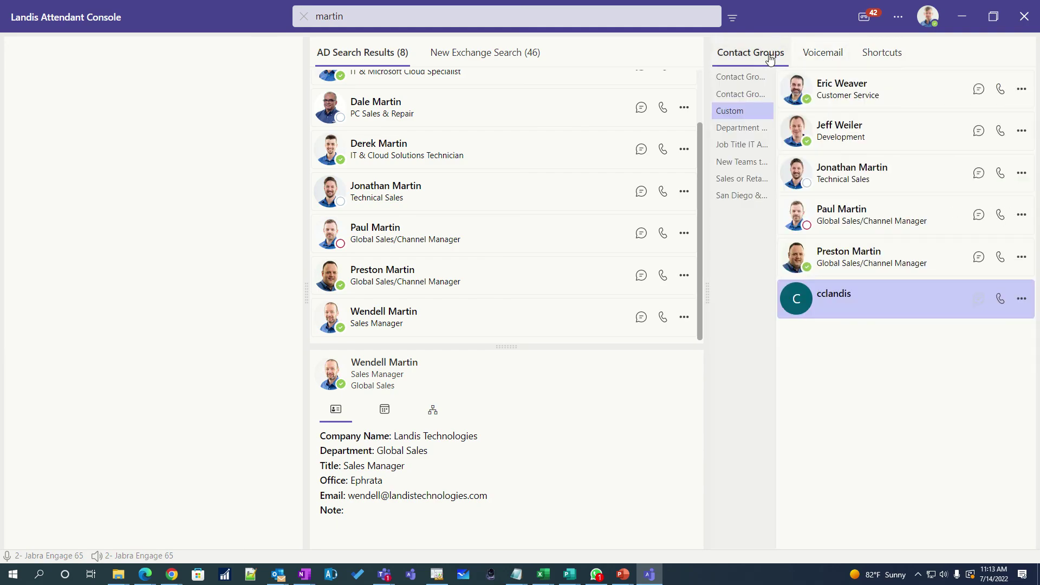
click(808, 57)
click(871, 60)
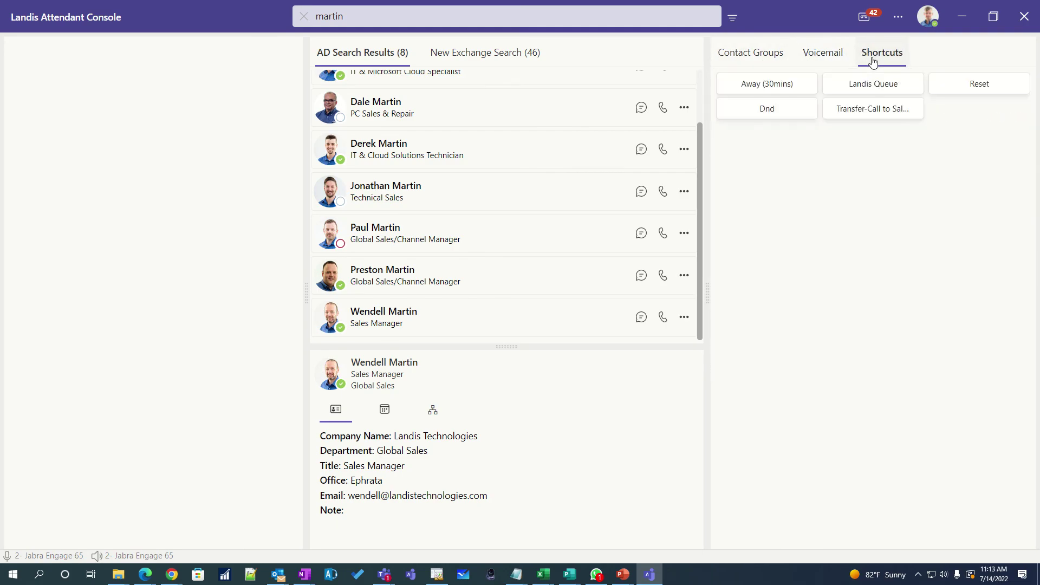
click(809, 58)
click(772, 59)
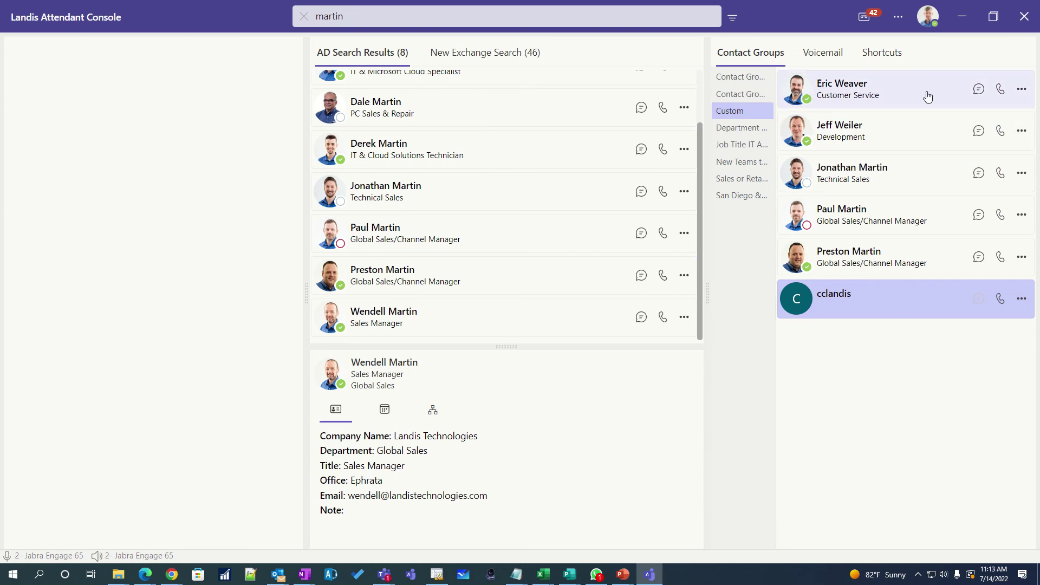
Step: Append ;CallWork to the contact layout buttons setting and close Settings
click(898, 18)
click(858, 48)
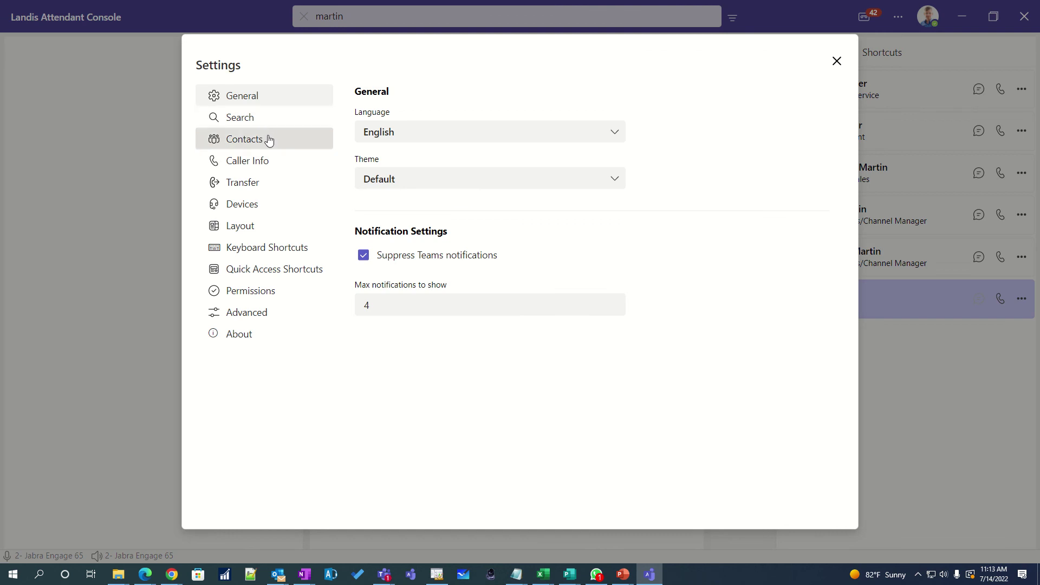
click(268, 140)
scroll(553, 327, down, 1)
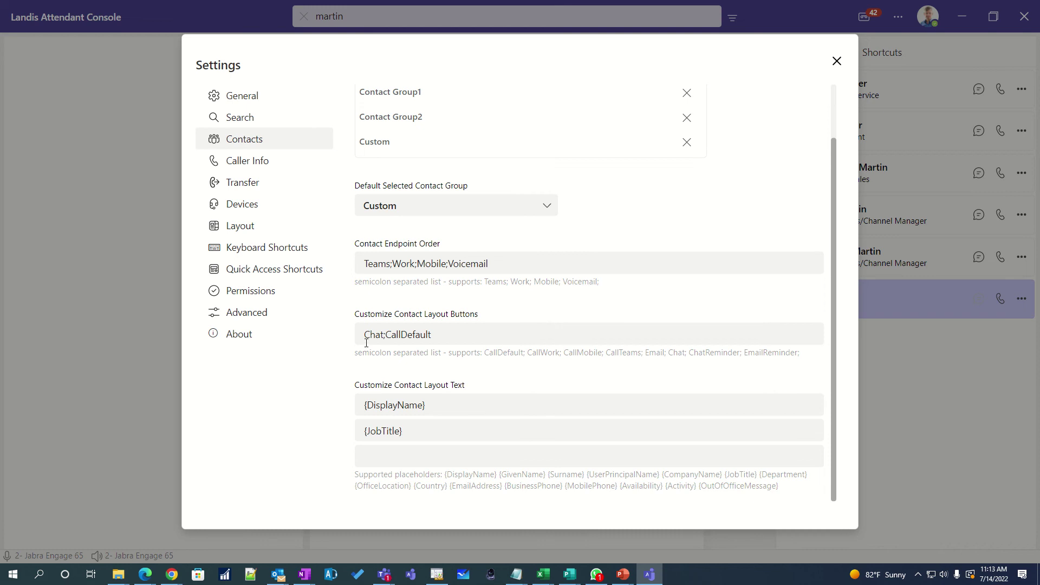
click(458, 336)
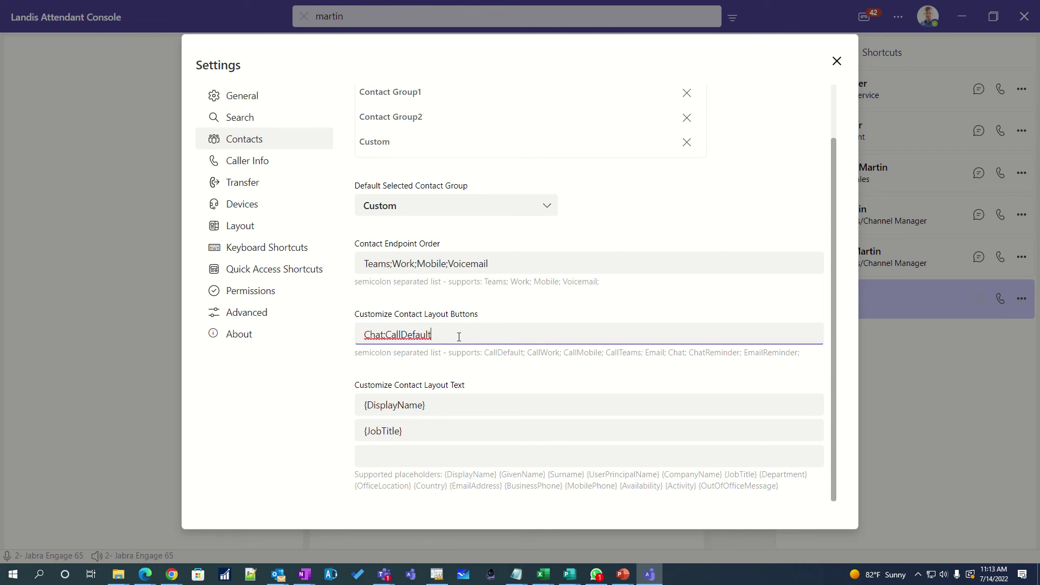
text(;CallWork)
key(Tab)
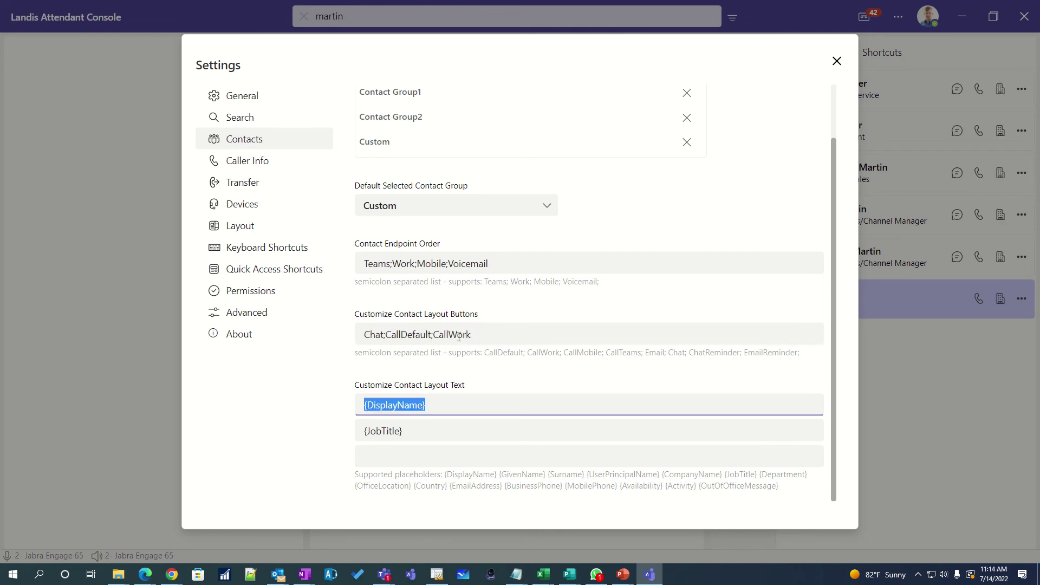
click(835, 62)
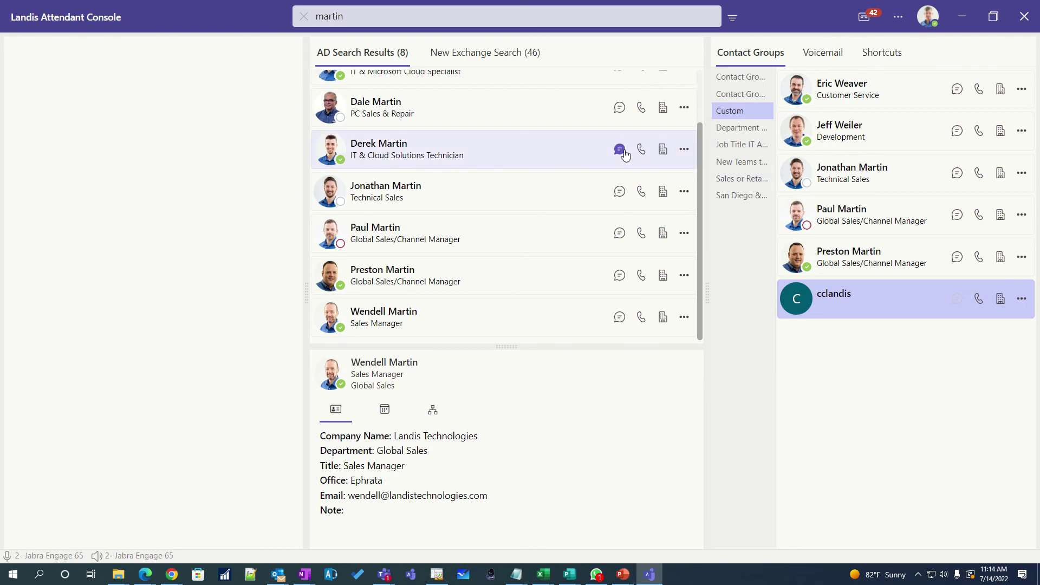
Step: Add CallMobile to the list, making it Chat;CallDefault;CallWork;CallMobile
click(898, 19)
click(840, 52)
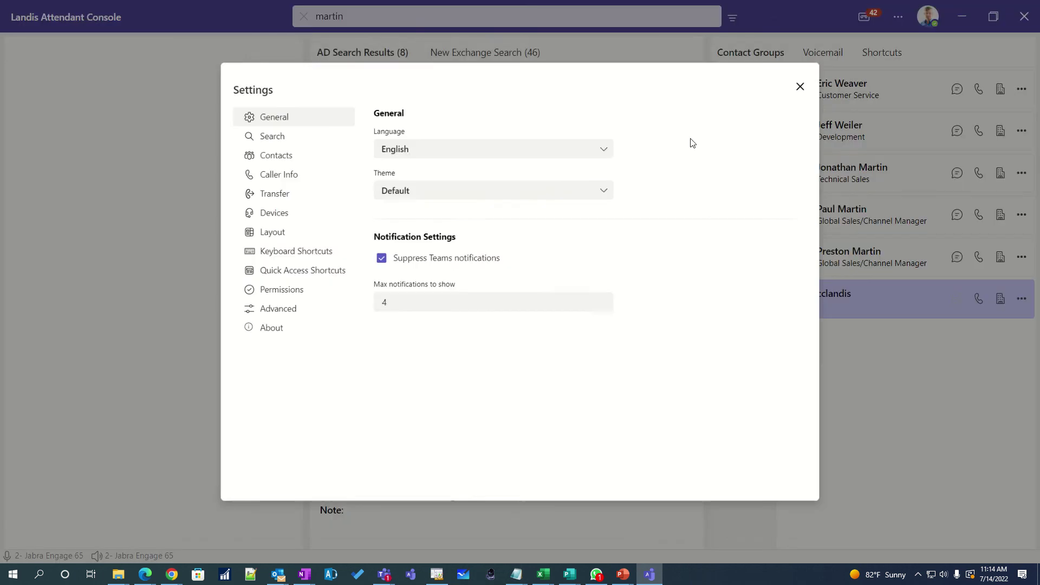
click(255, 140)
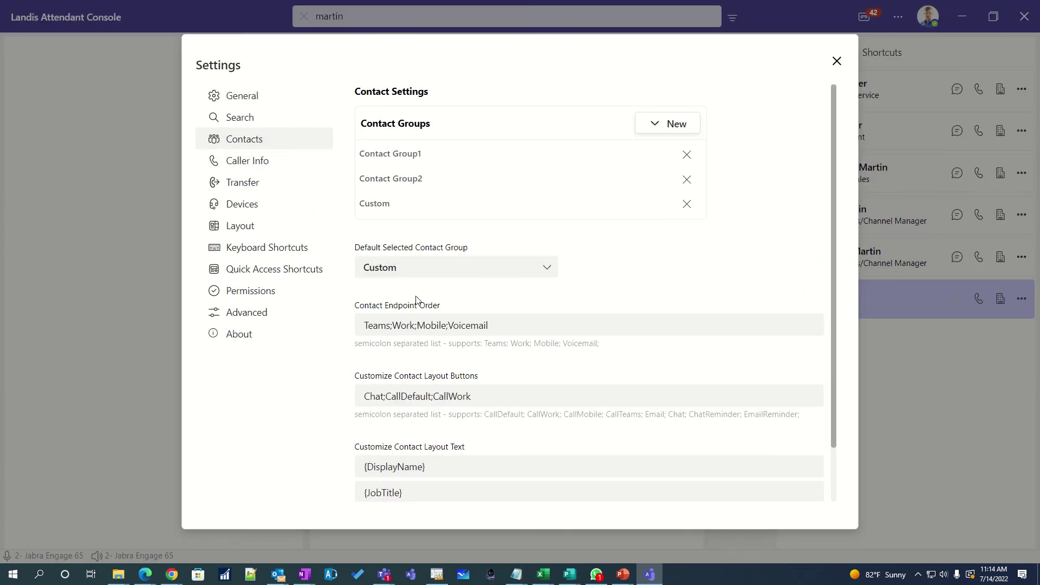
click(492, 400)
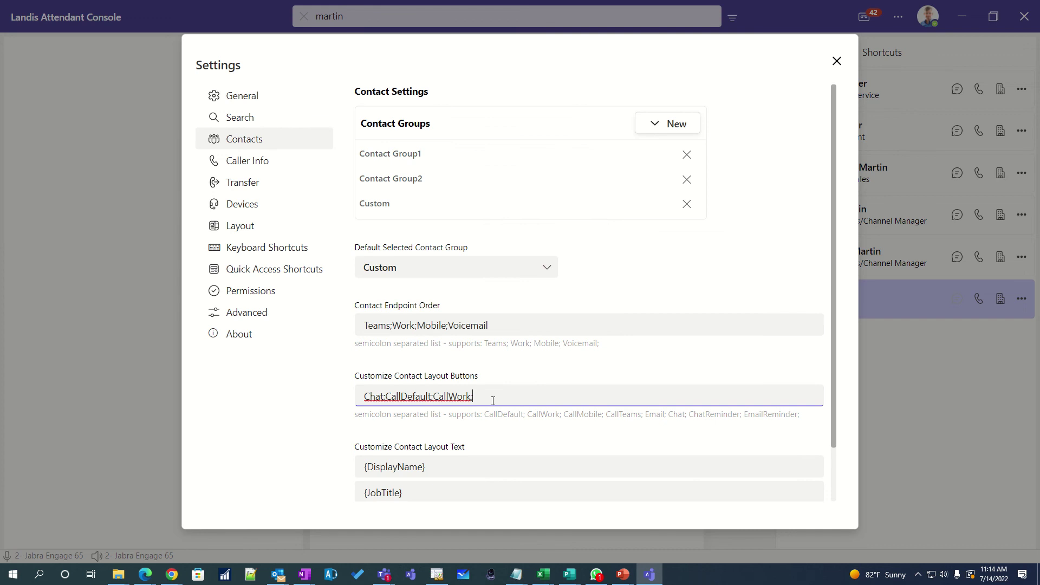
text(CallMobile)
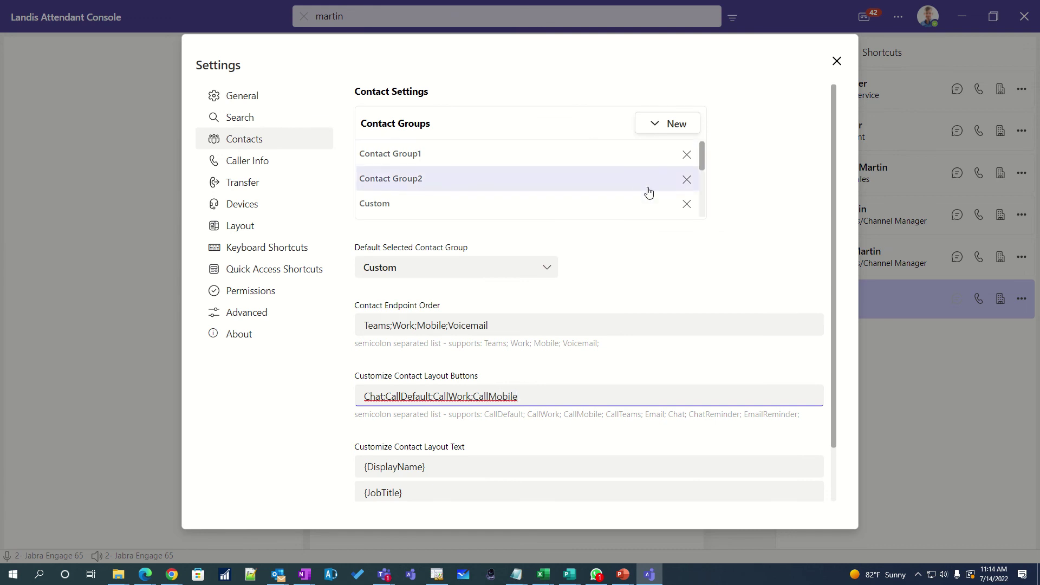
key(Tab)
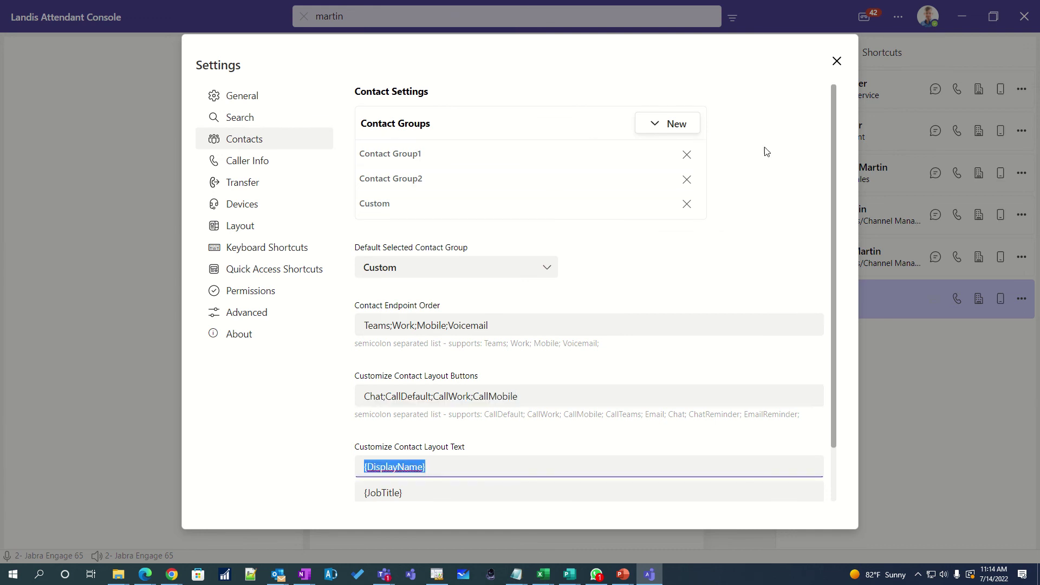
Step: Close Settings and check the PC Sales & Repair contact's new work and mobile call options
click(836, 61)
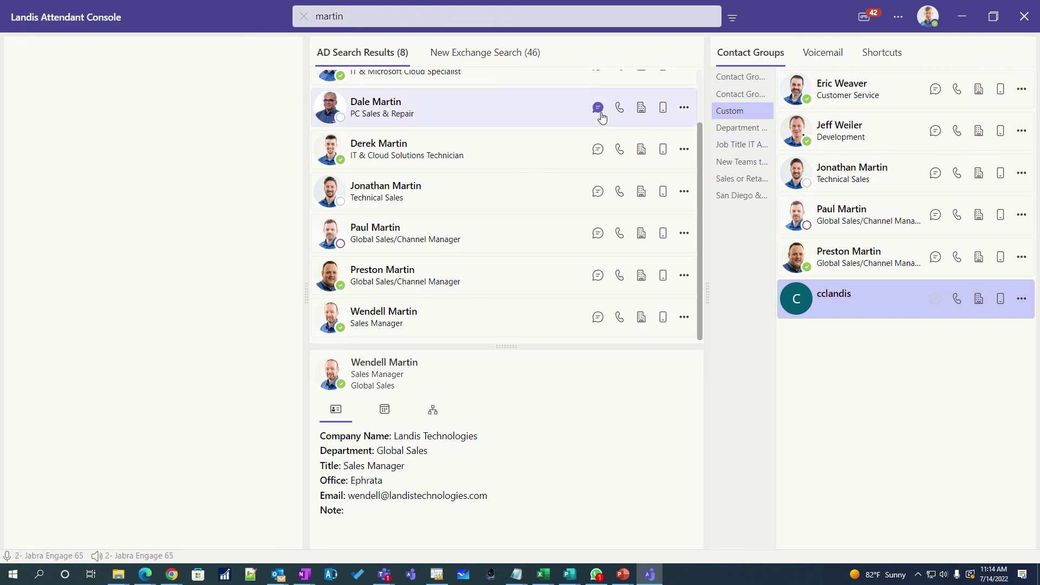
click(684, 108)
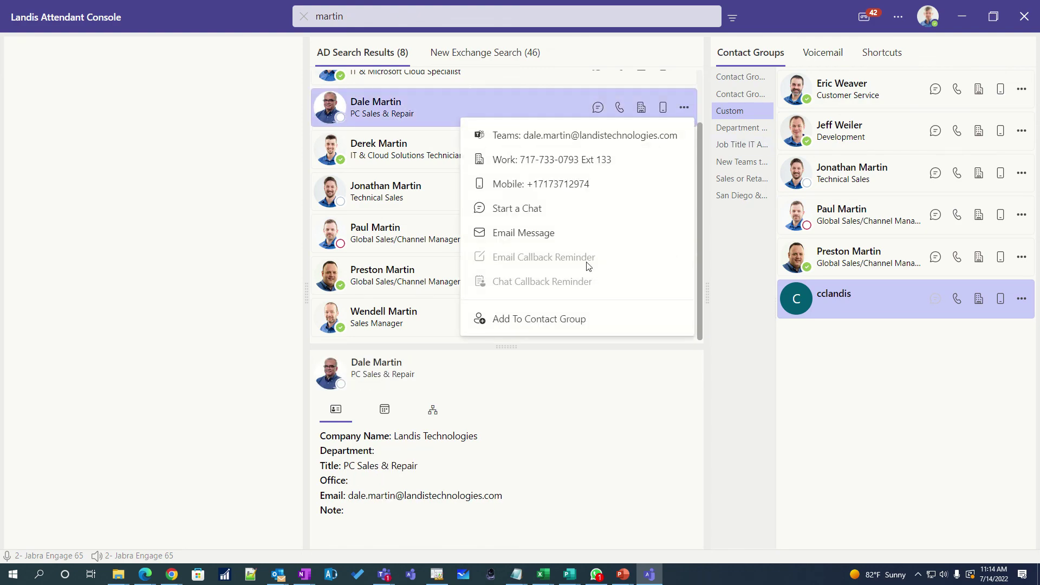
click(252, 221)
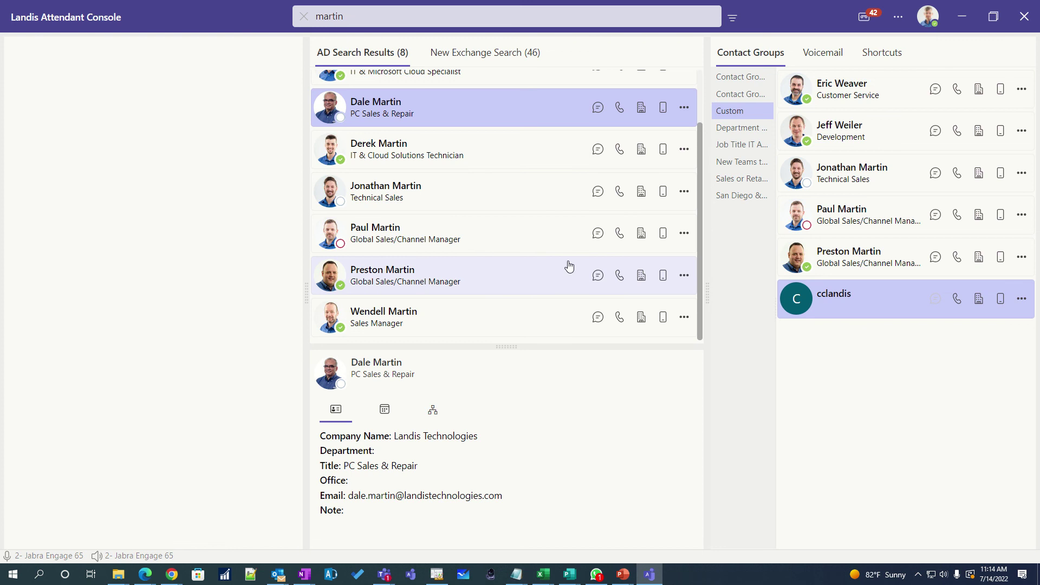
Step: Open Settings to review the Transfer options, then the Keyboard Shortcuts list with its five global combinations
click(898, 17)
click(842, 51)
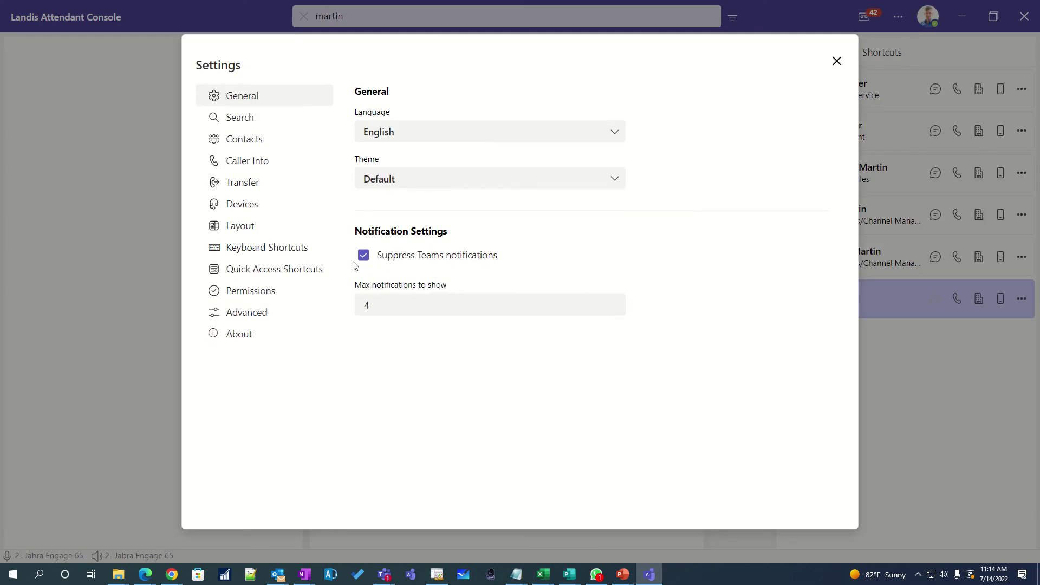
click(248, 181)
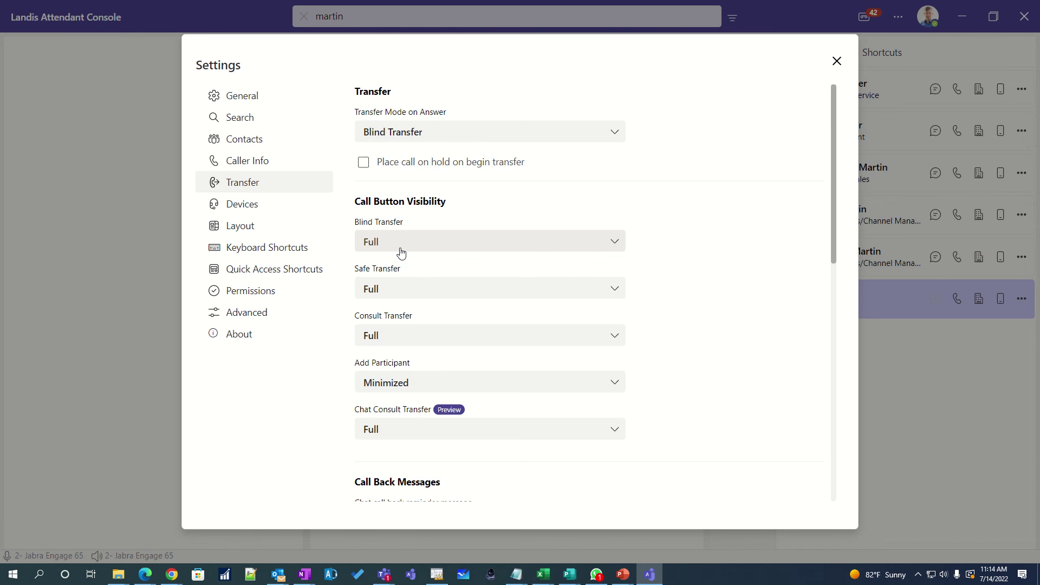
click(255, 252)
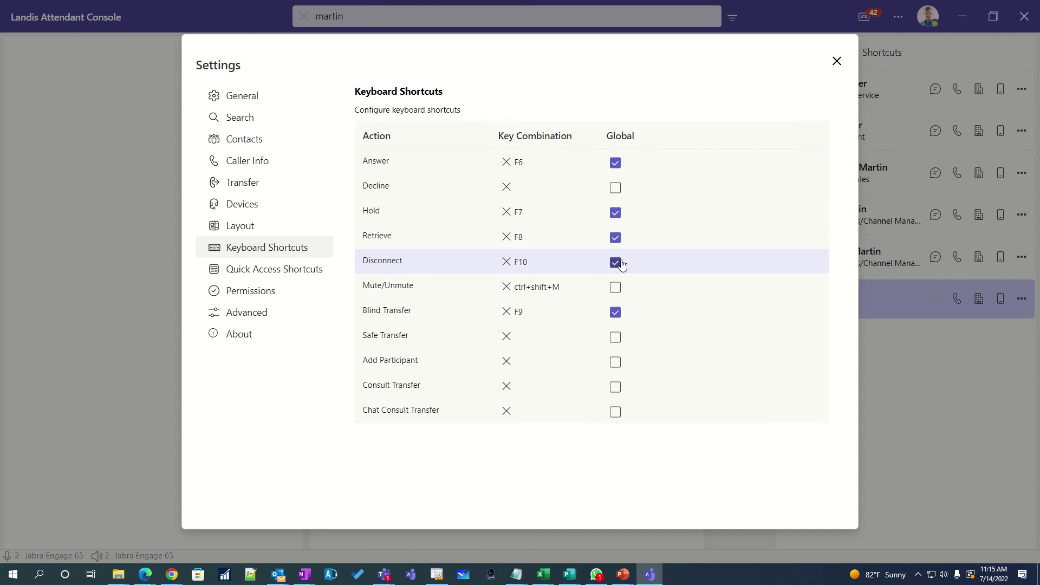
Step: View the Quick Access Shortcuts list (Away (30mins) on Ctrl+1, Landis Queue on Ctrl+2) and check the New shortcut types
click(283, 270)
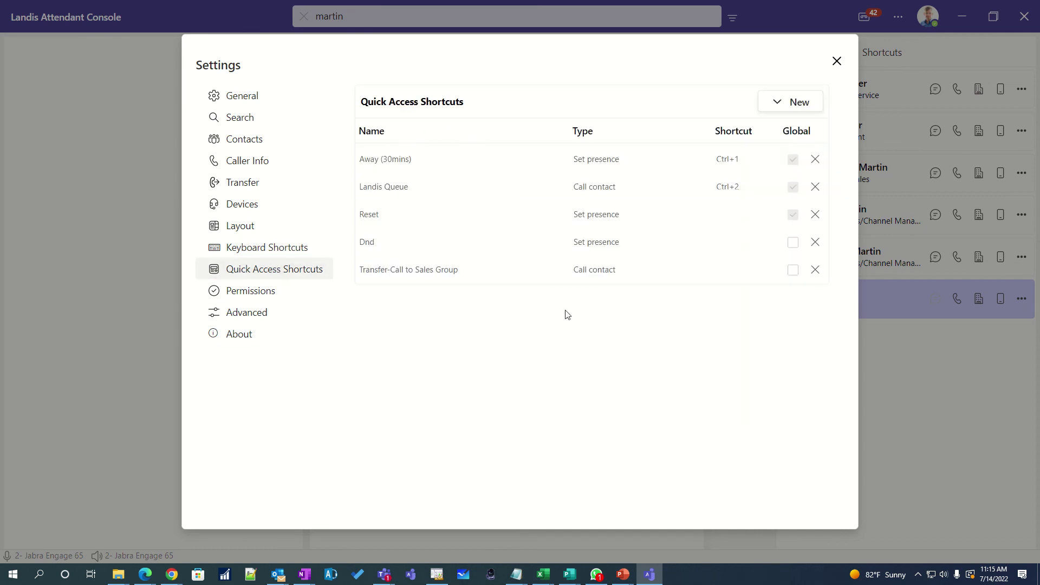
click(776, 108)
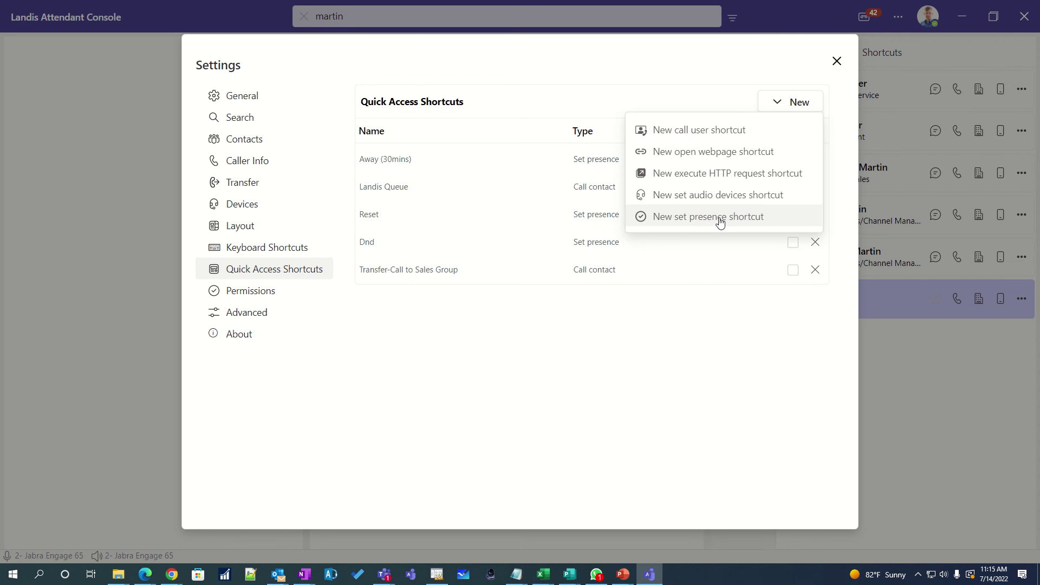
click(656, 369)
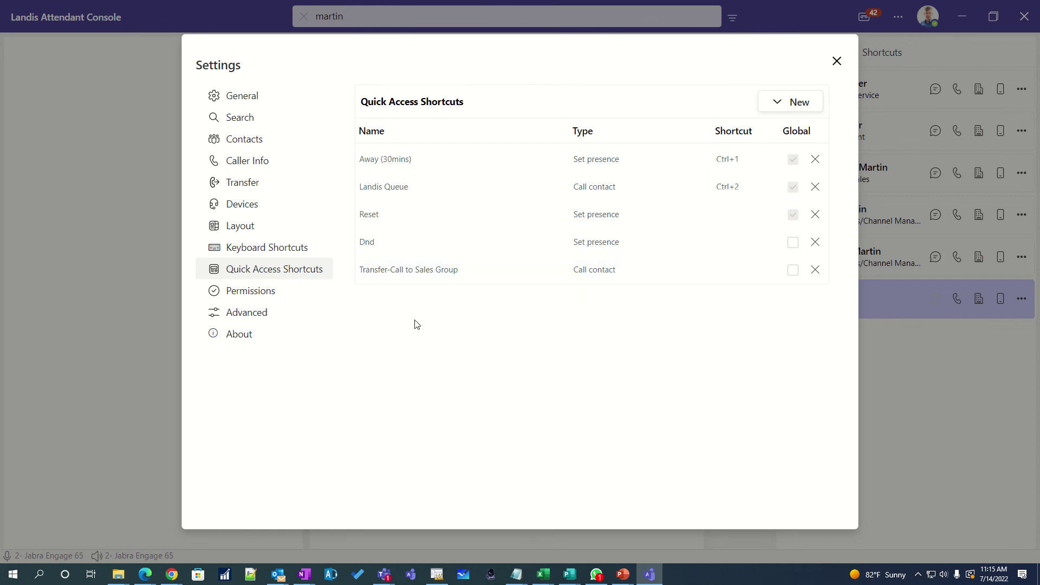
Step: Close the Settings dialog to return to the contacts view with the PC Sales & Repair card
click(837, 61)
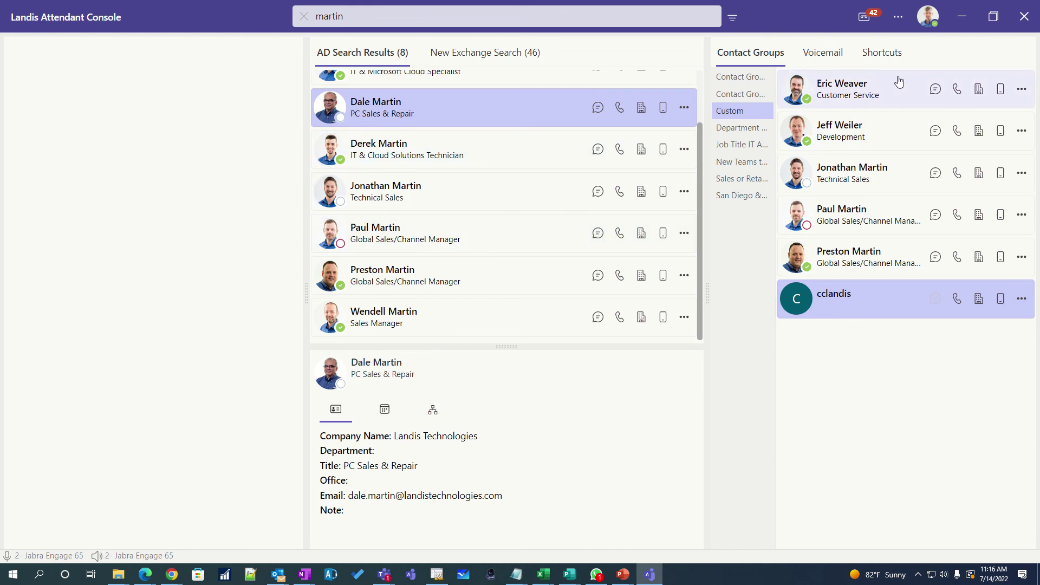
Step: Briefly reopen the Settings and close them again
click(898, 17)
click(845, 54)
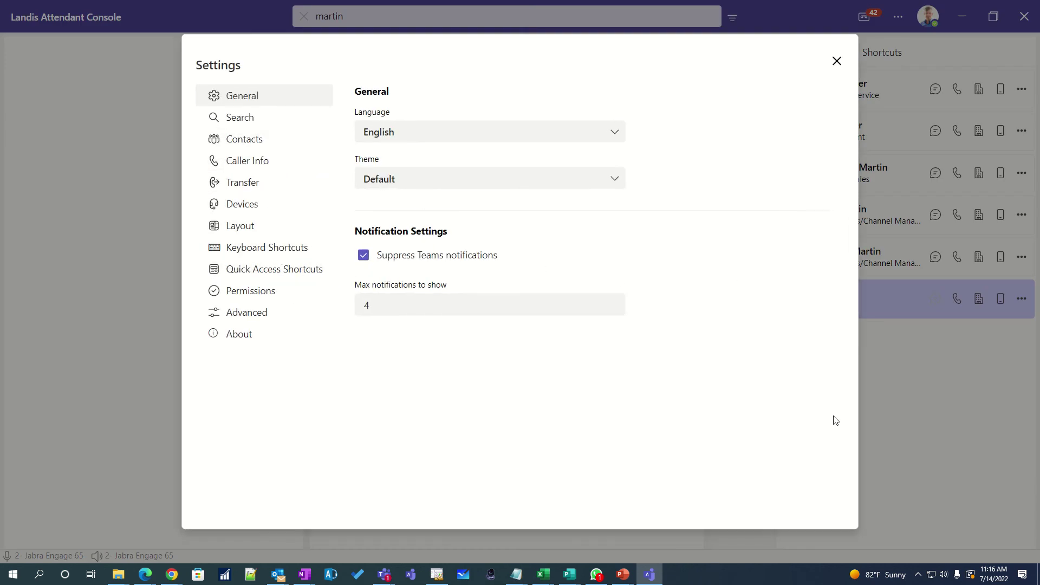
click(887, 411)
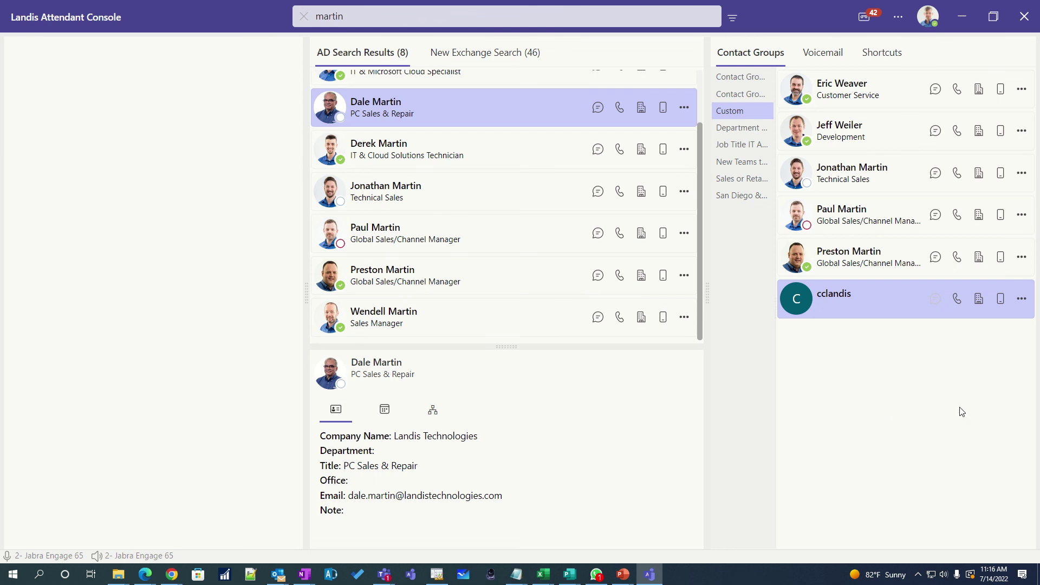
Step: Call the application-instance contact, mute, and send the second Global Sales/Channel Manager a chat callback reminder
click(957, 301)
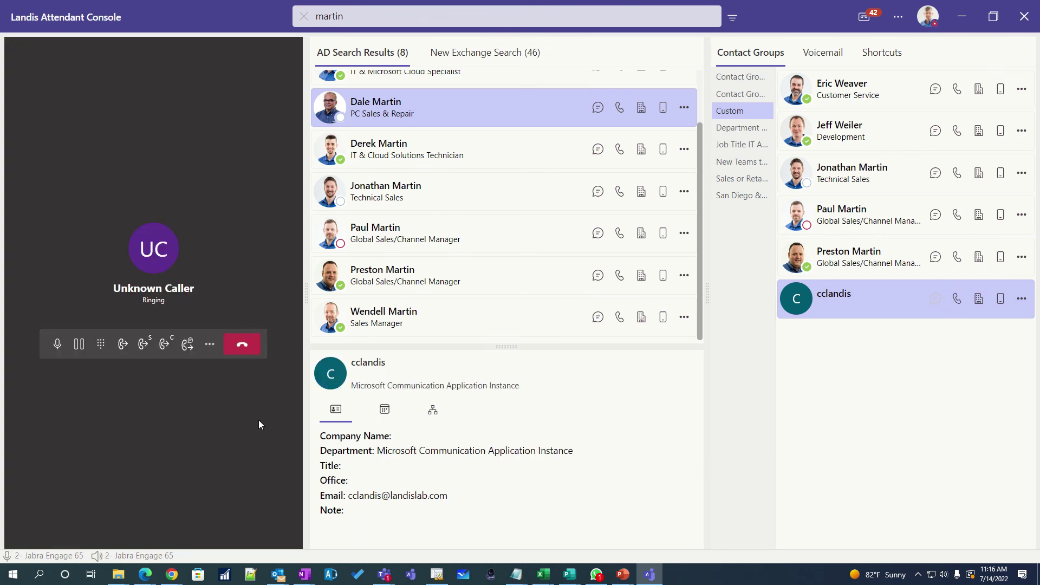
click(57, 344)
click(683, 276)
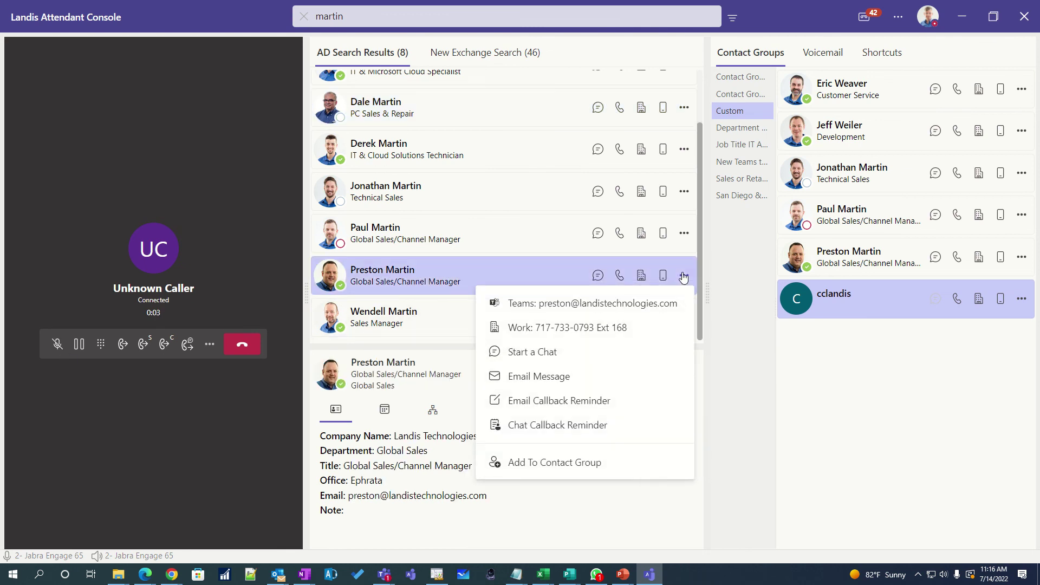
click(591, 424)
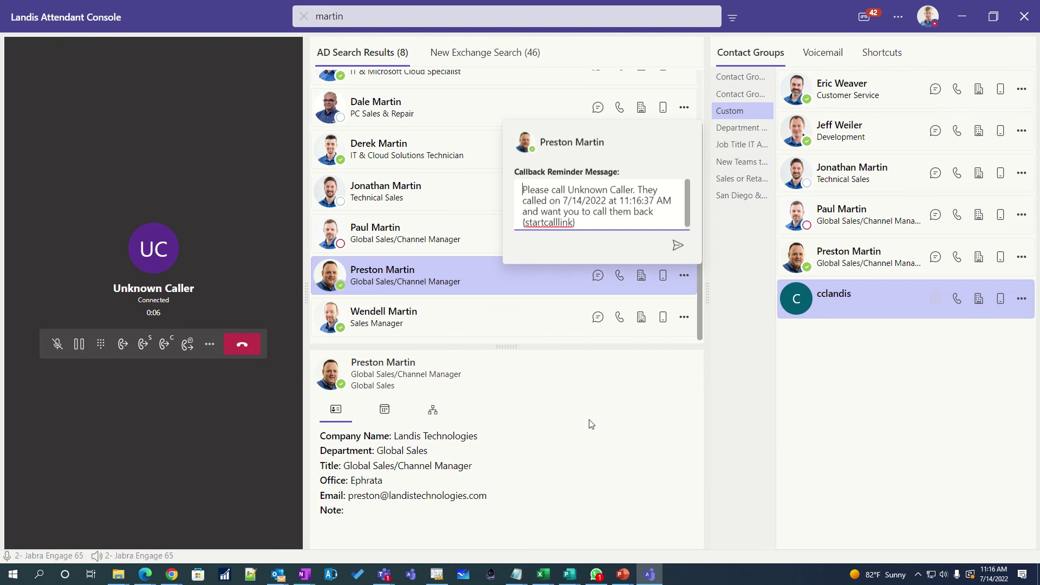
click(677, 247)
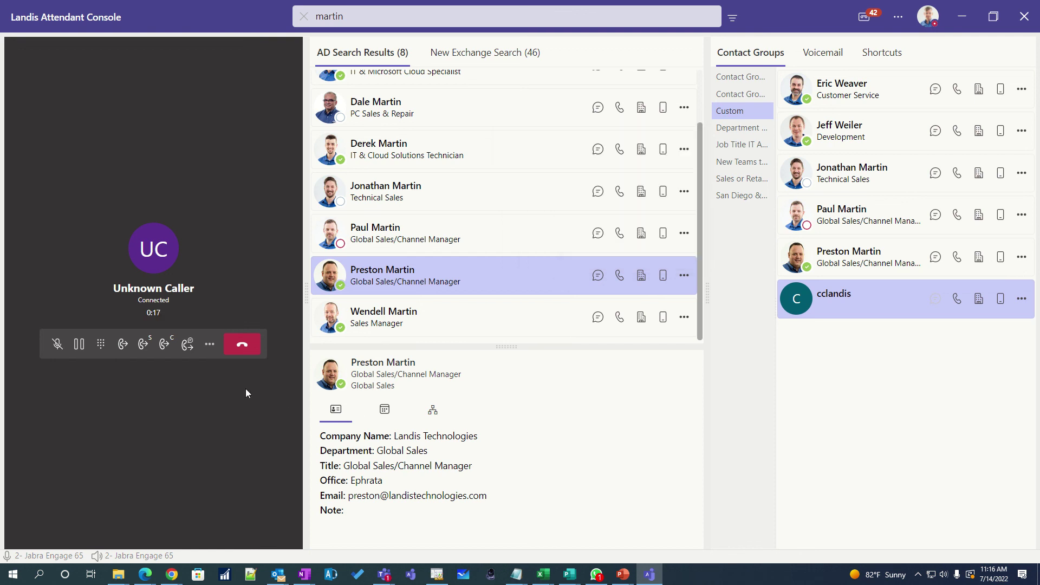
click(242, 345)
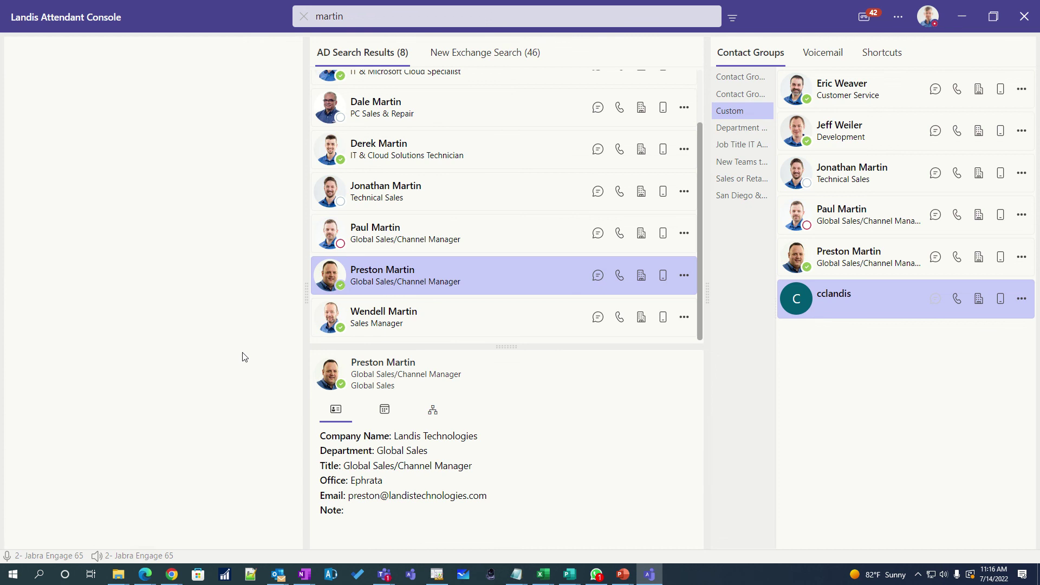